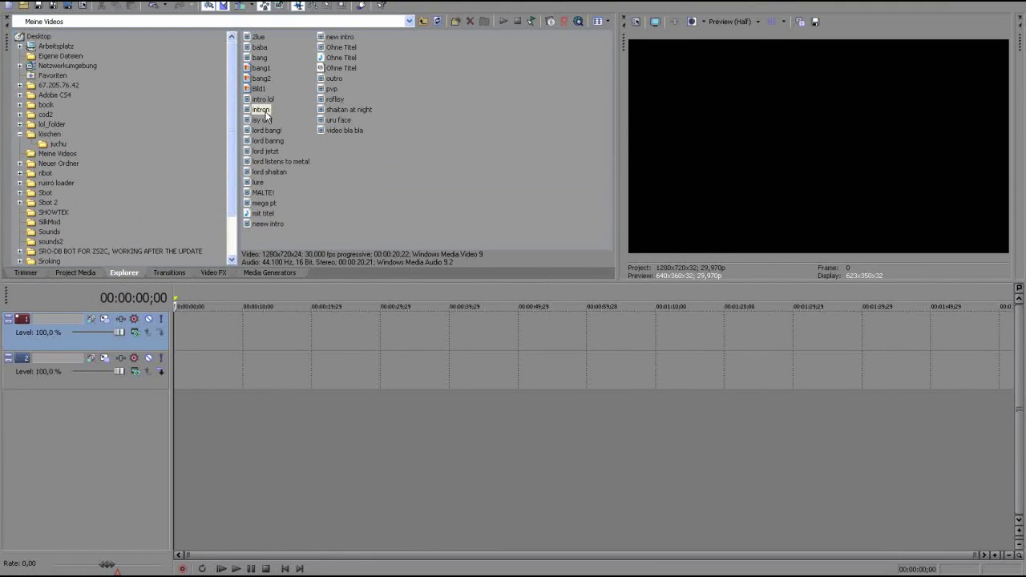
Step: Place the intron video at the start of the second video track and preview several points of it
mouse_move(182, 343)
left_mouse_down()
mouse_move(179, 335)
mouse_move(174, 359)
left_mouse_up()
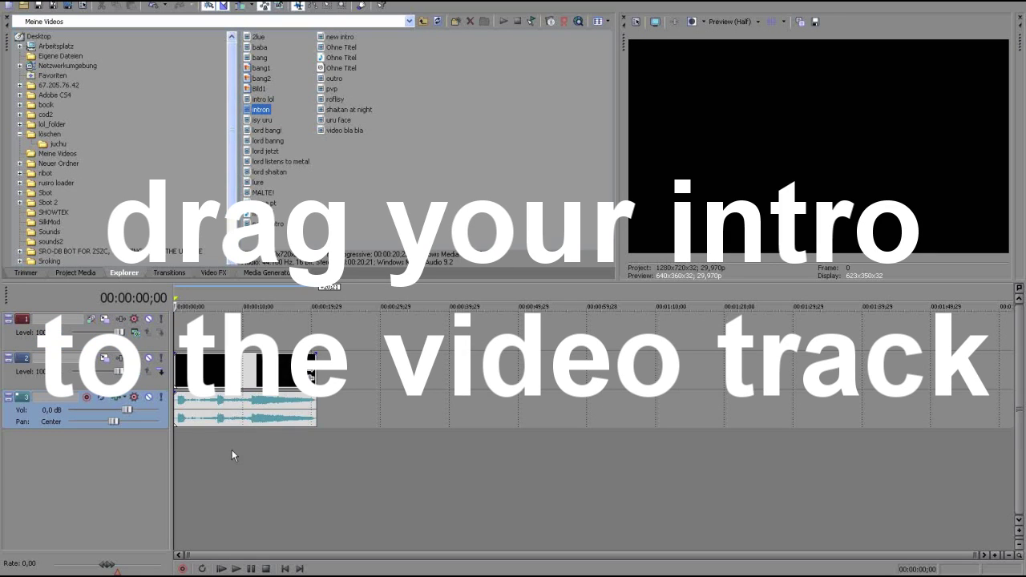
left_click(187, 472)
left_click(253, 469)
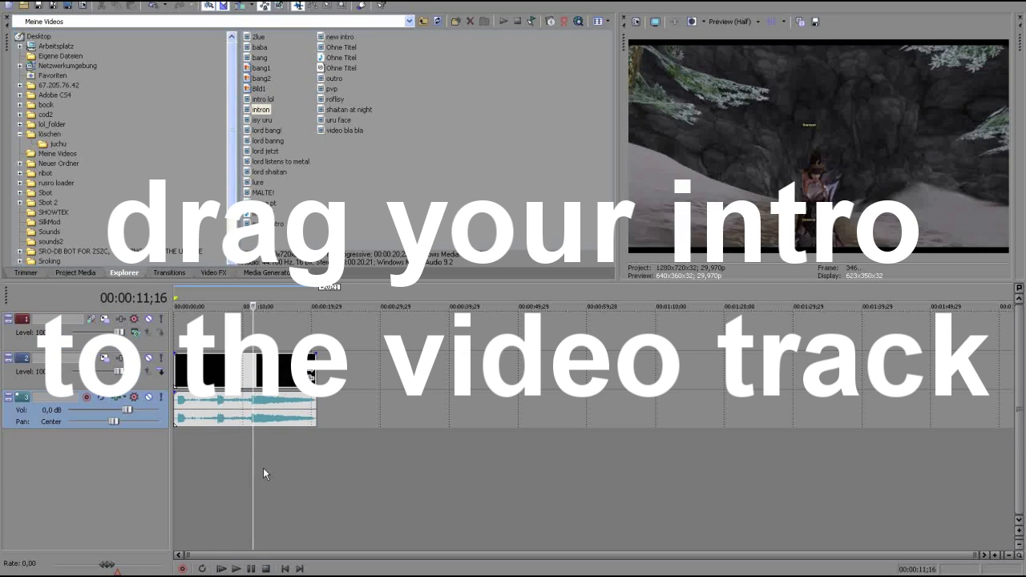
left_click(266, 468)
left_click(288, 466)
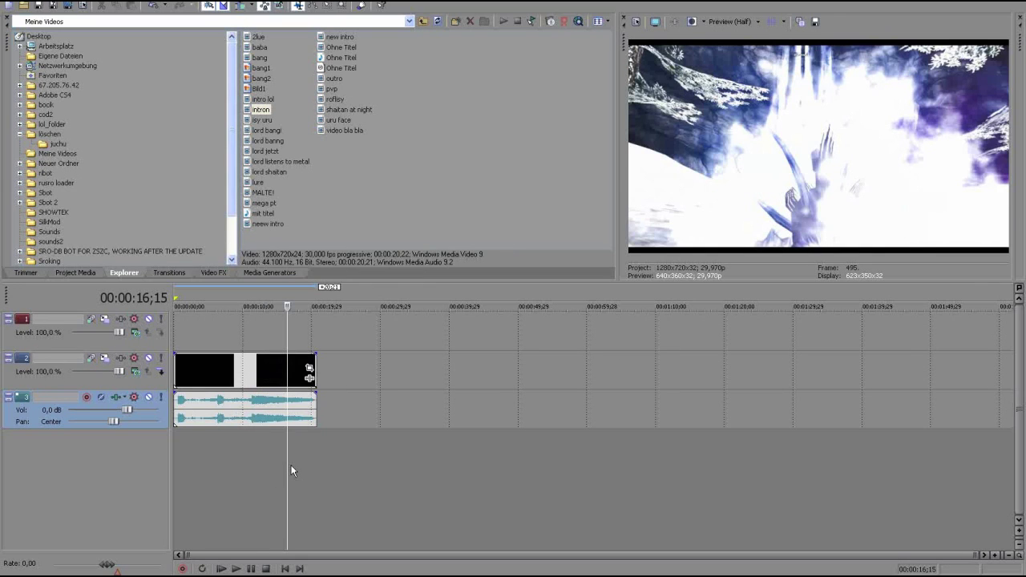
left_click(291, 465)
key("Right")
key("Right")
key("Right")
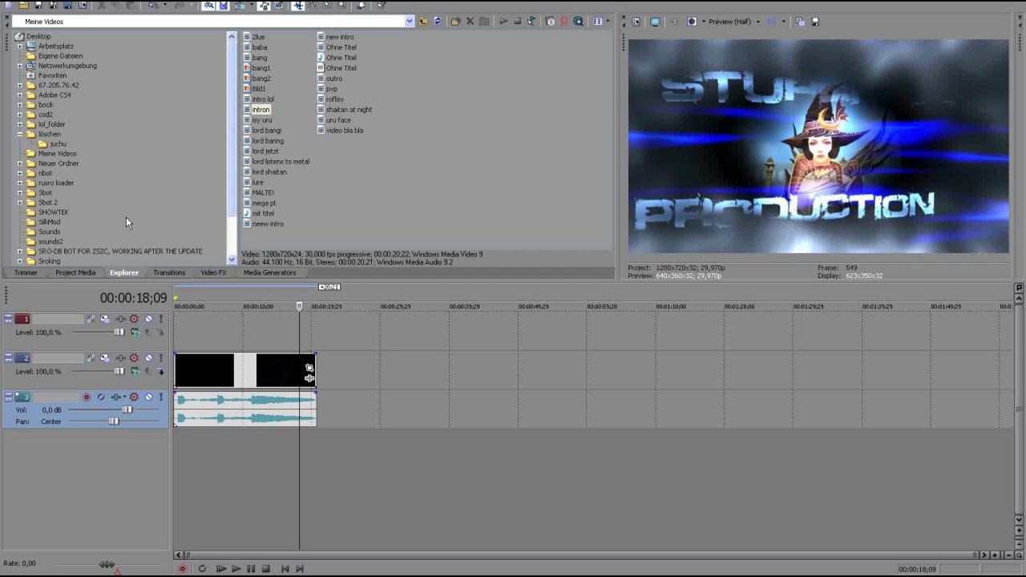
left_click(55, 144)
left_click(54, 136)
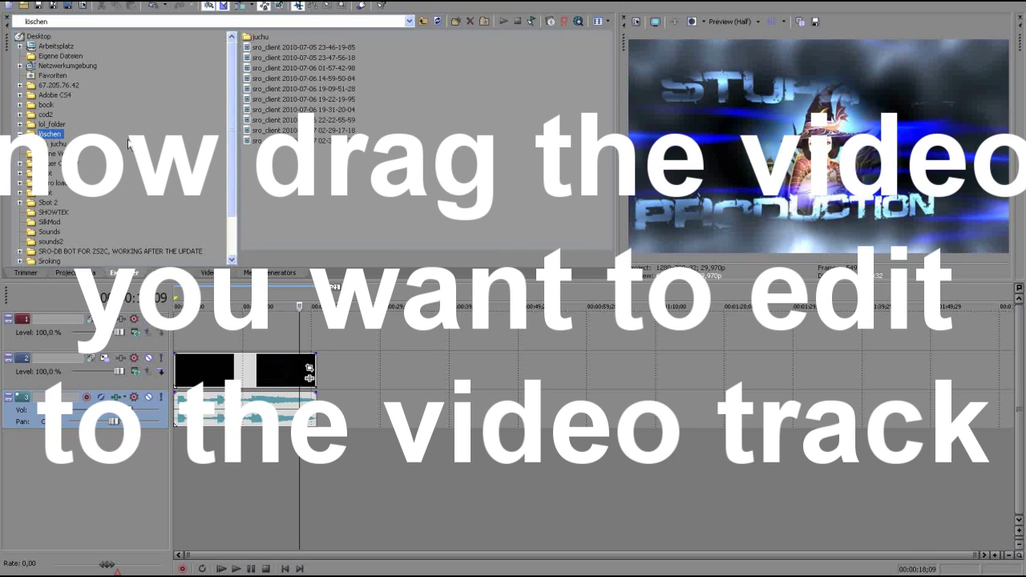
left_click_drag(347, 132, 355, 354)
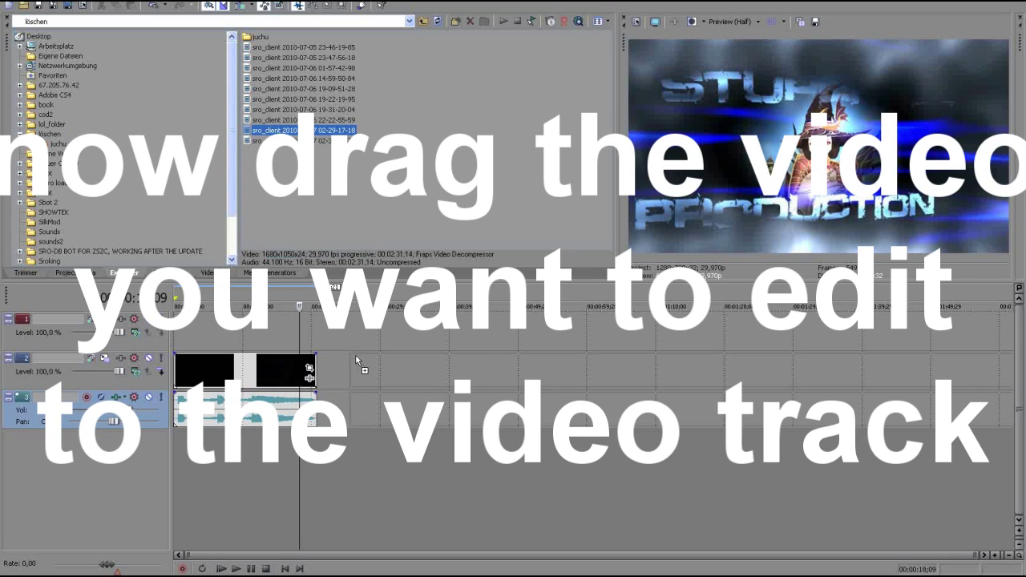
left_click_drag(324, 392, 324, 392)
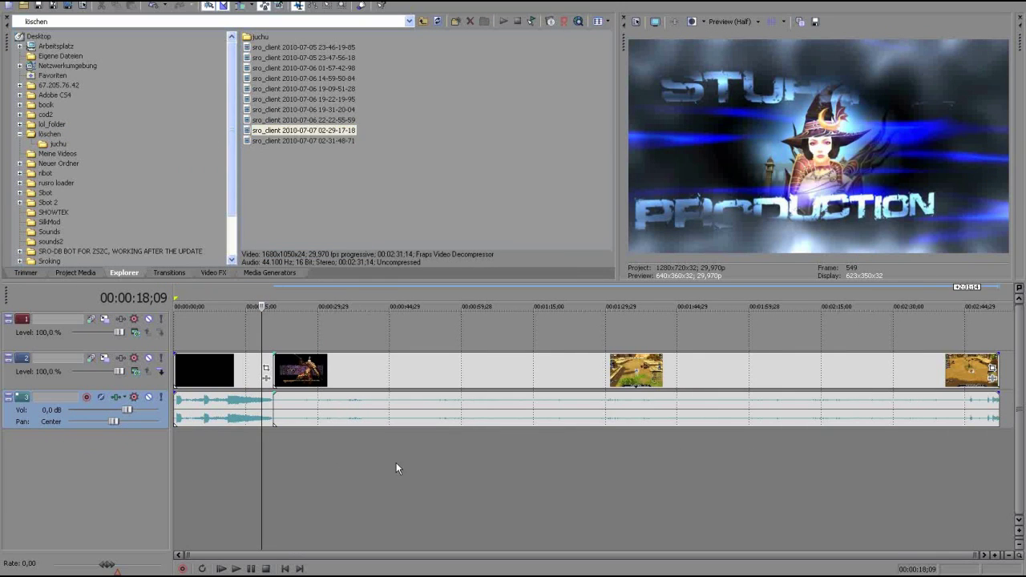
left_click(396, 462)
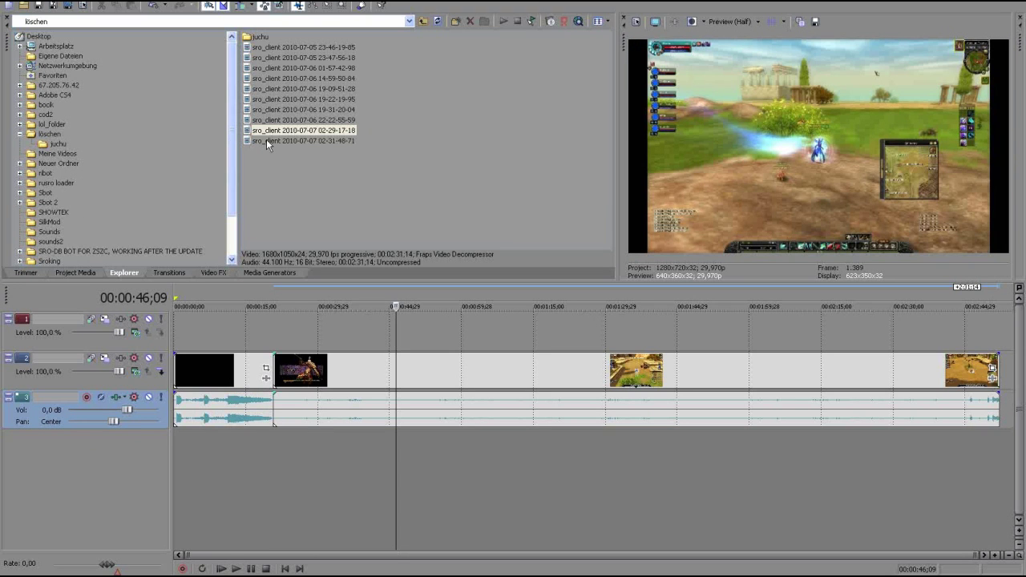
left_click_drag(273, 141, 962, 409)
scroll(607, 453, "down", 4)
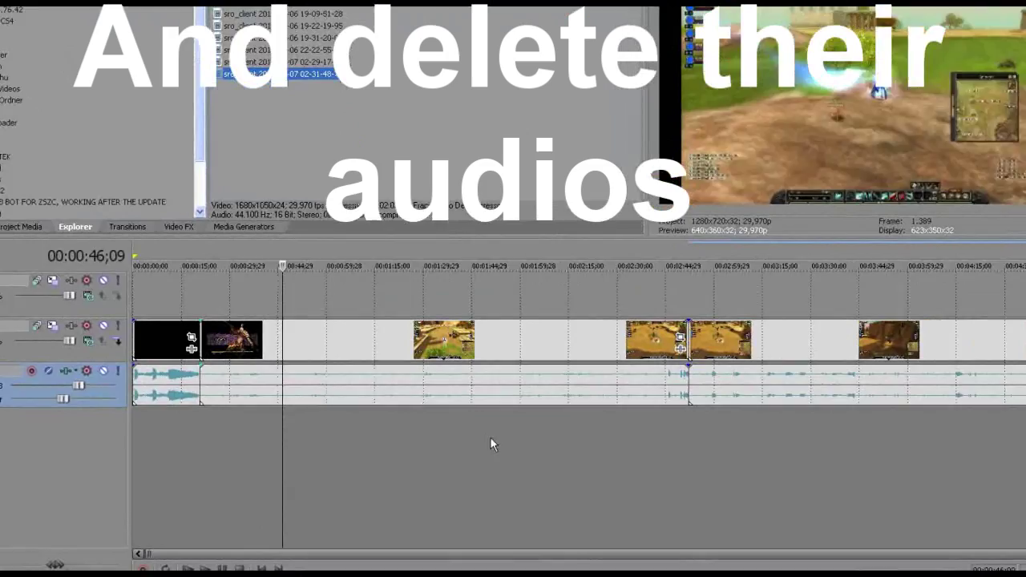
Step: Move the audio of both gameplay clips onto a separate audio track and delete that track, keeping the intro's audio
left_click(444, 413)
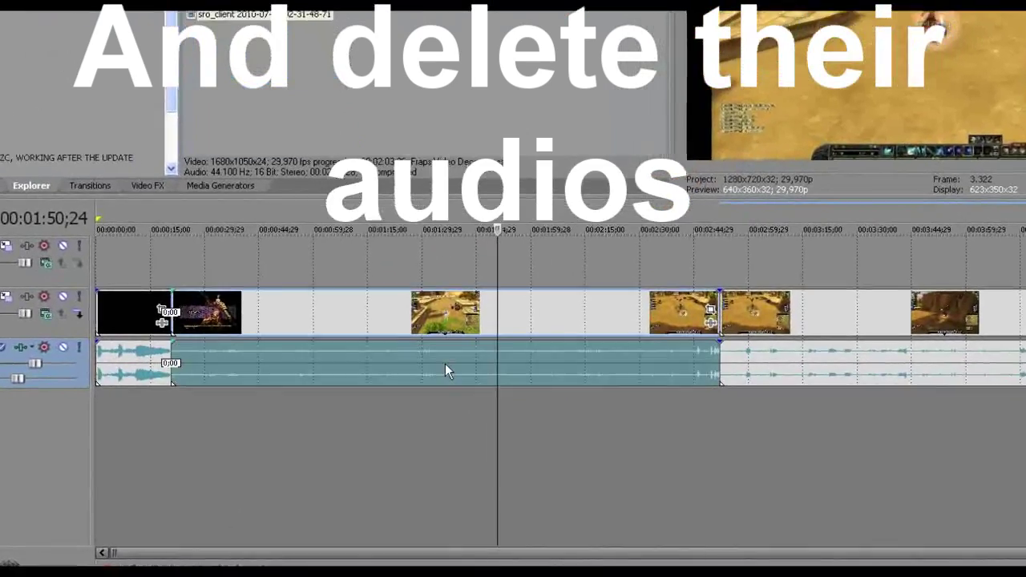
left_click_drag(450, 364, 451, 379)
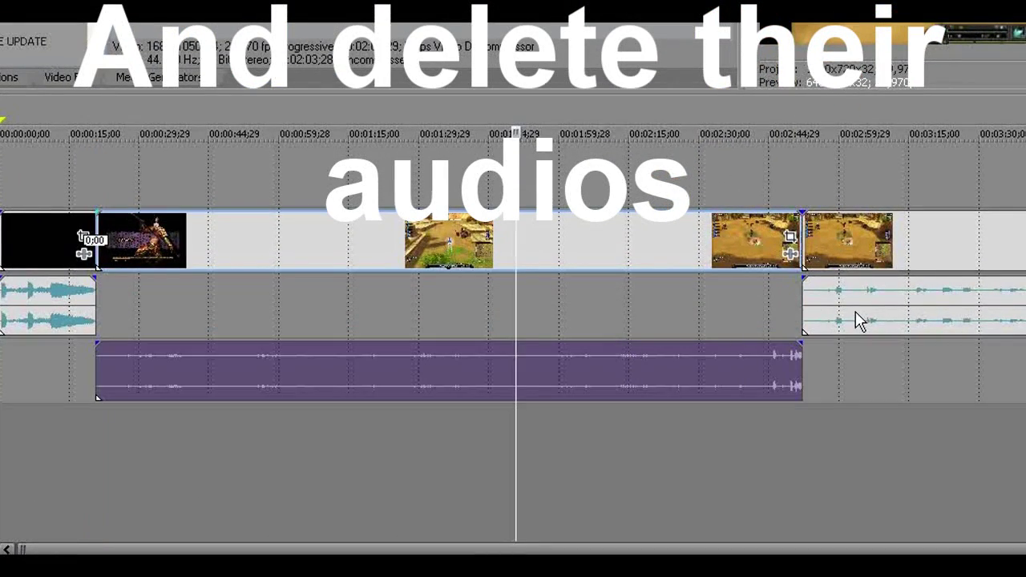
left_click_drag(808, 345, 856, 360)
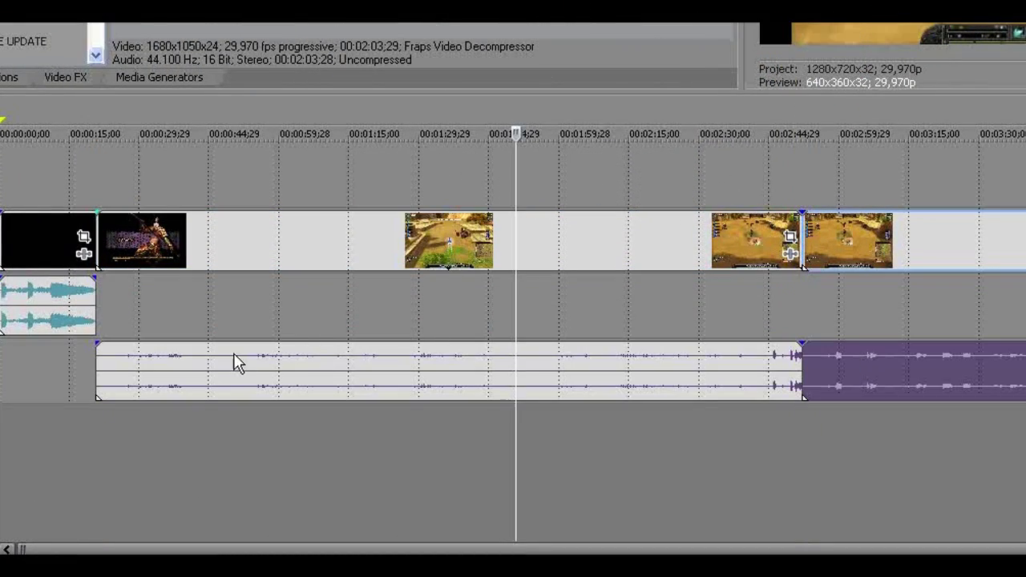
right_click(52, 381)
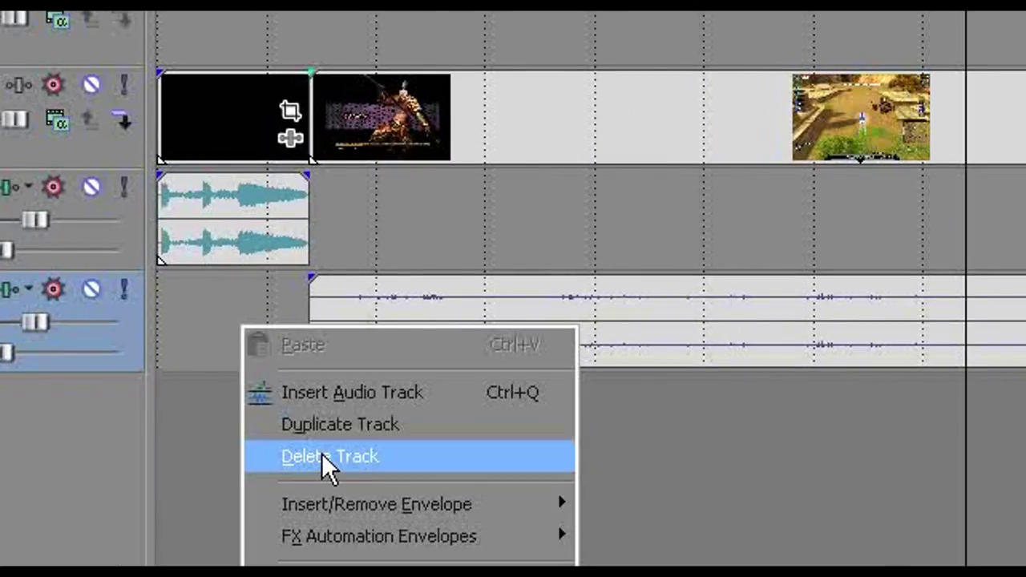
left_click(321, 455)
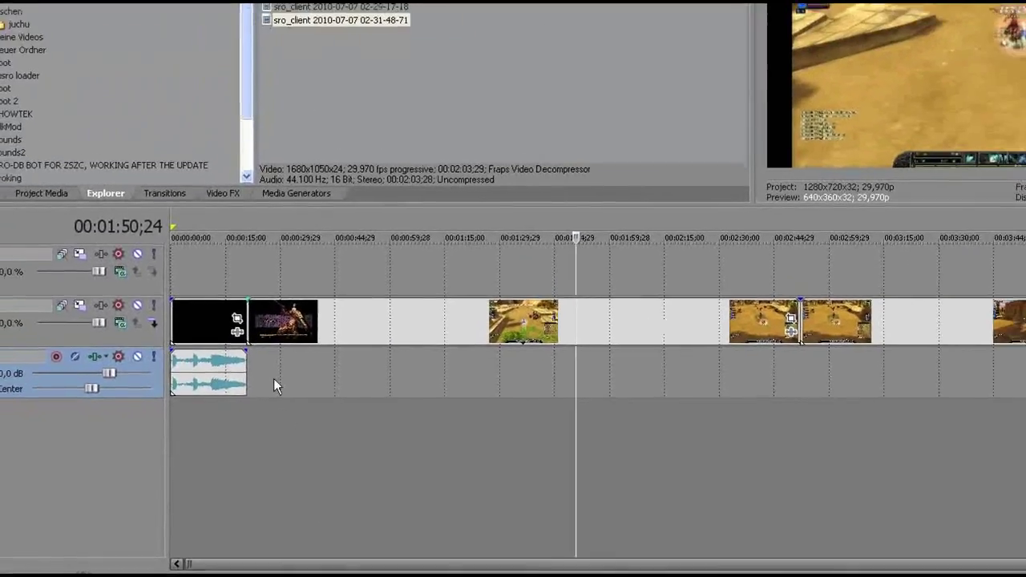
Step: Trim the start of the first gameplay clip past the loading screen to where the game scene is shown at frame 817
left_click(305, 330)
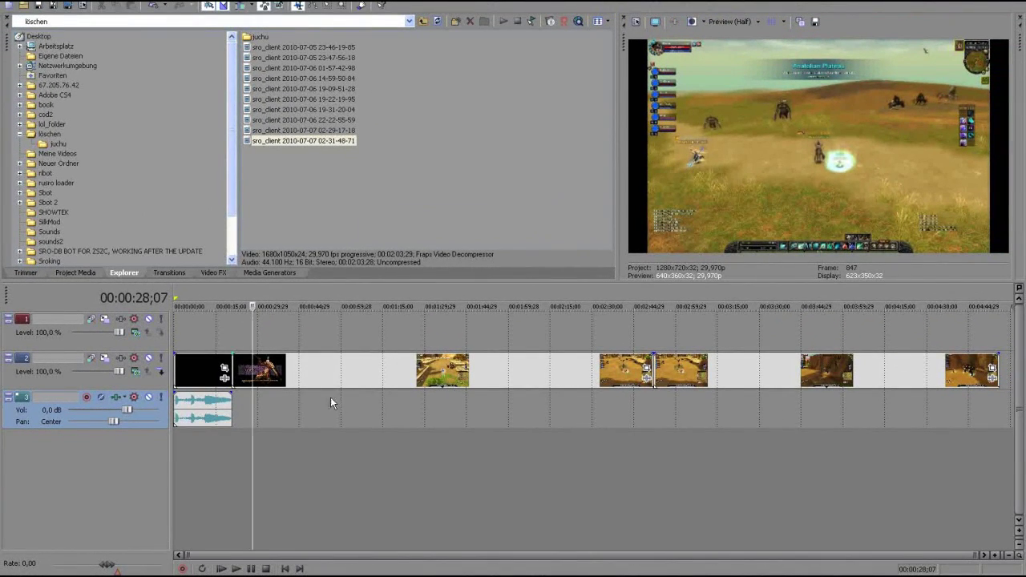
left_click(238, 417)
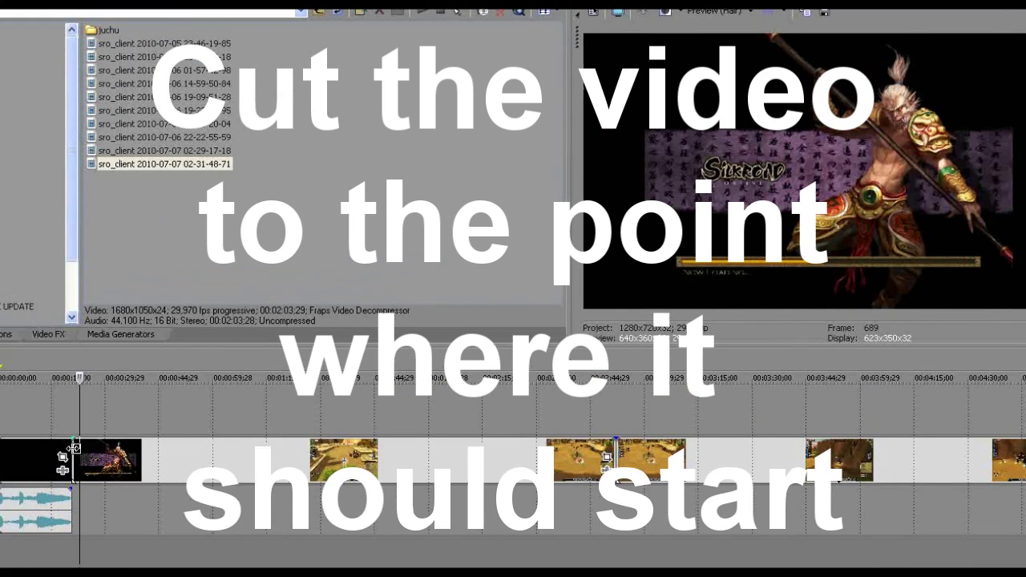
left_click_drag(233, 362, 238, 362)
left_click(87, 498)
left_click(100, 500)
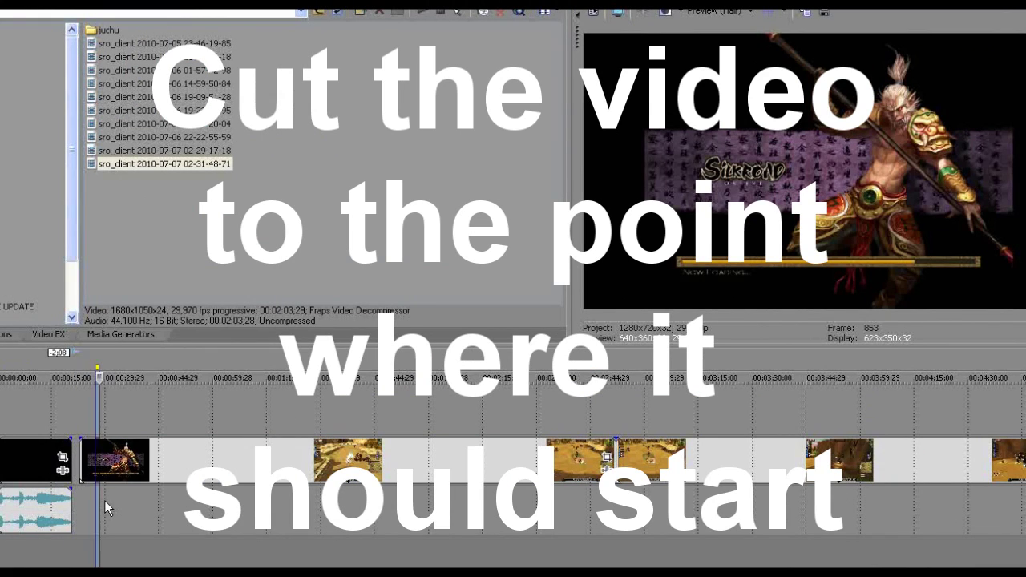
key("Left")
key("Left")
key("Left")
key("Left")
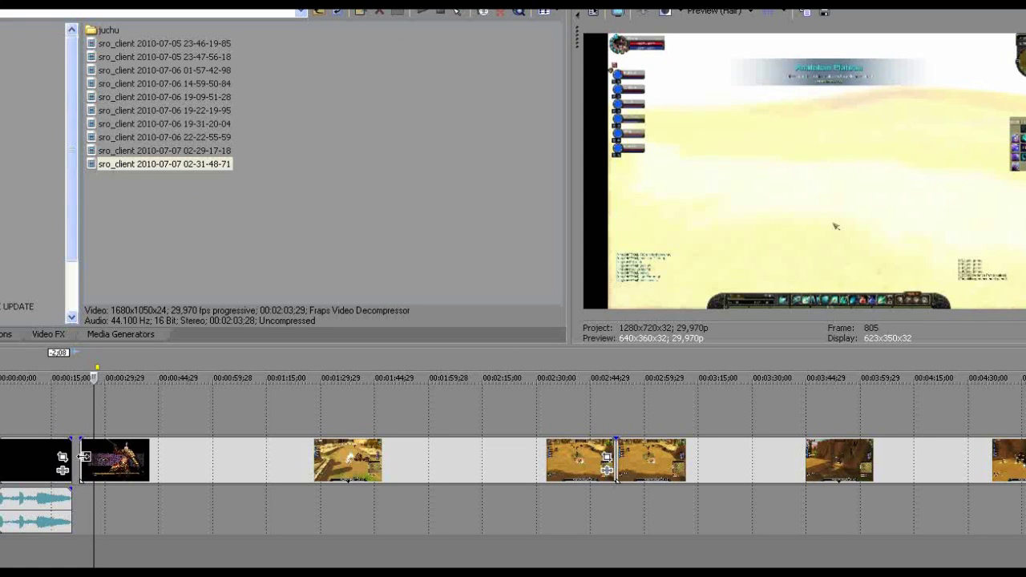
left_click_drag(83, 457, 95, 458)
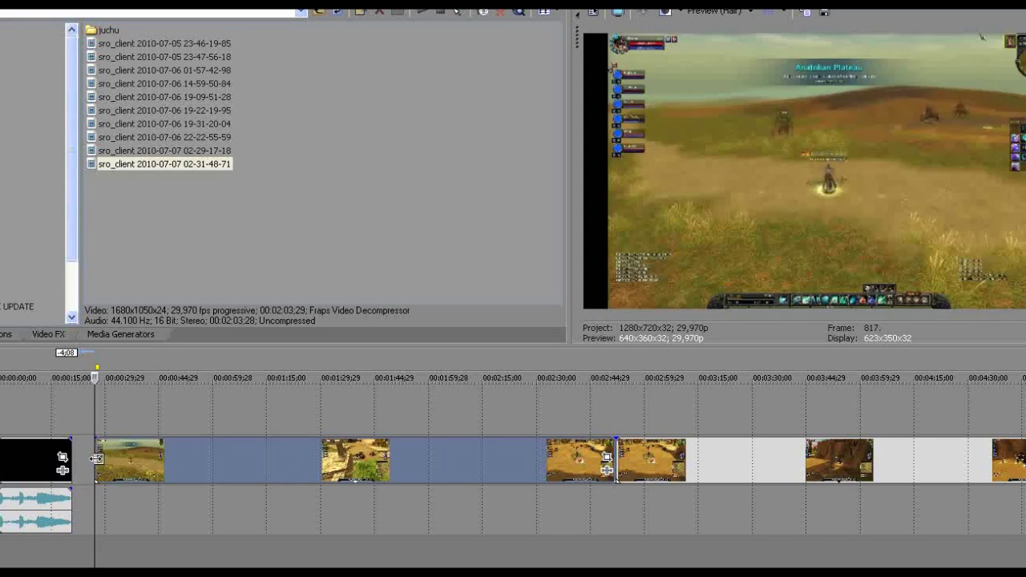
Step: Move the trimmed gameplay clip back against the end of the intro and give its start a short fade-in
left_click_drag(397, 474, 373, 473)
left_click_drag(74, 440, 81, 440)
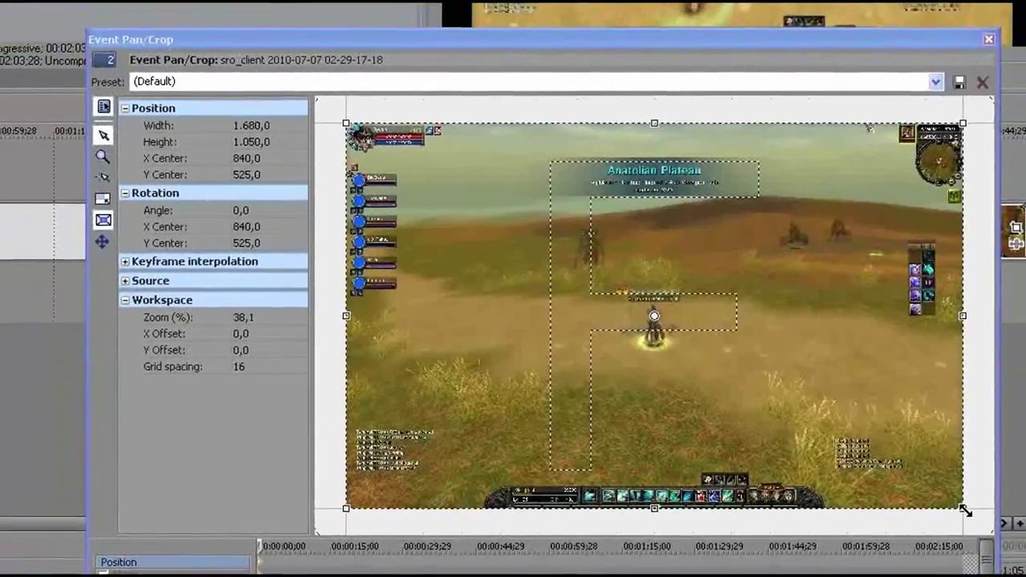
Step: Crop the first gameplay clip with Event Pan/Crop to about 1,092.8 wide and 572.9 high, centred at about 826.9, 386.1
left_click_drag(971, 503, 867, 424)
left_click_drag(852, 460, 824, 475)
mouse_move(777, 435)
left_mouse_down()
mouse_move(776, 416)
mouse_move(764, 430)
left_mouse_up()
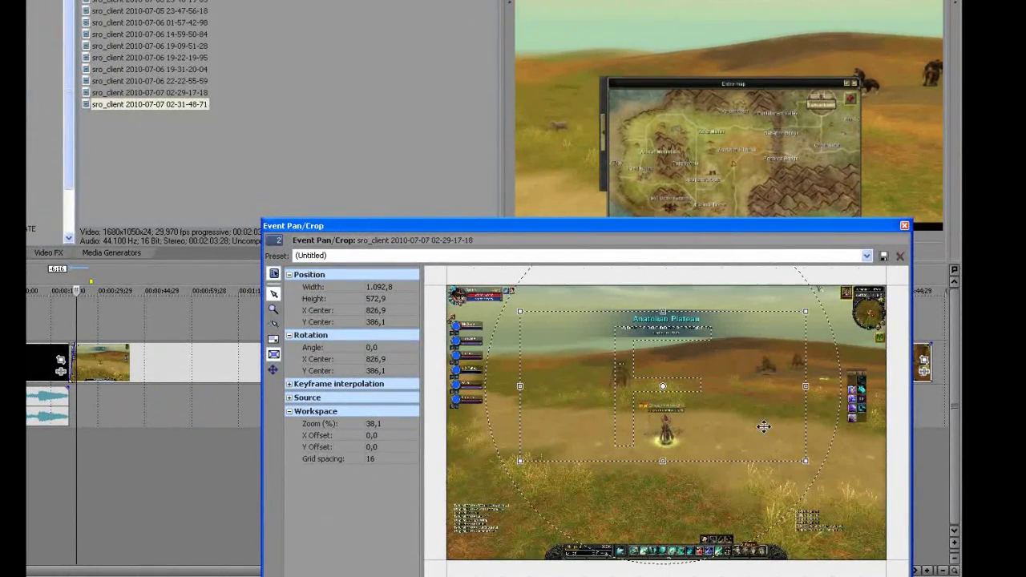
Step: Adjust the crop at a moment further into the clip to about 1,098.1 by 593.9, centred at about 832.1, 359.9
left_click_drag(77, 290, 94, 290)
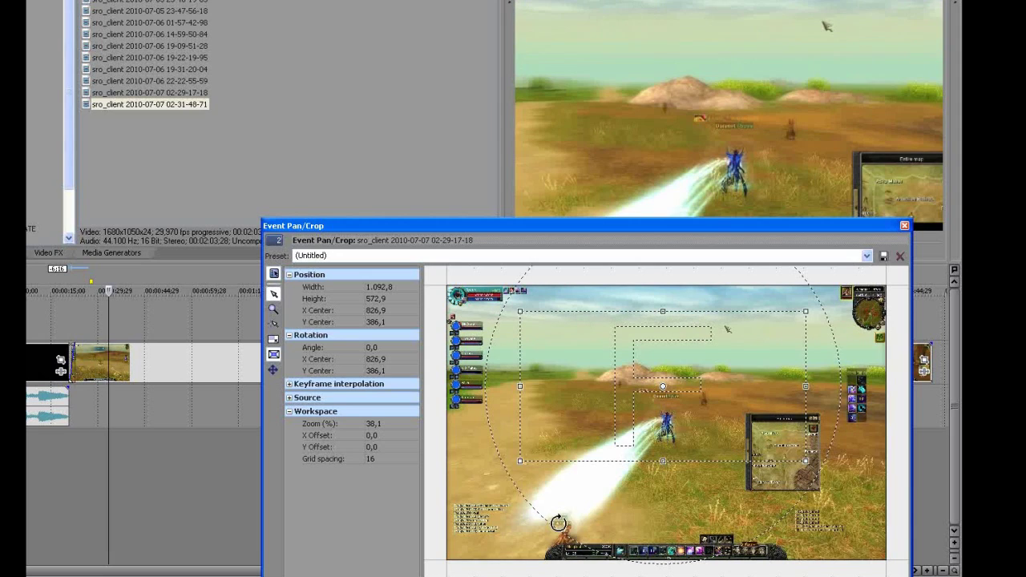
left_click_drag(729, 425, 731, 421)
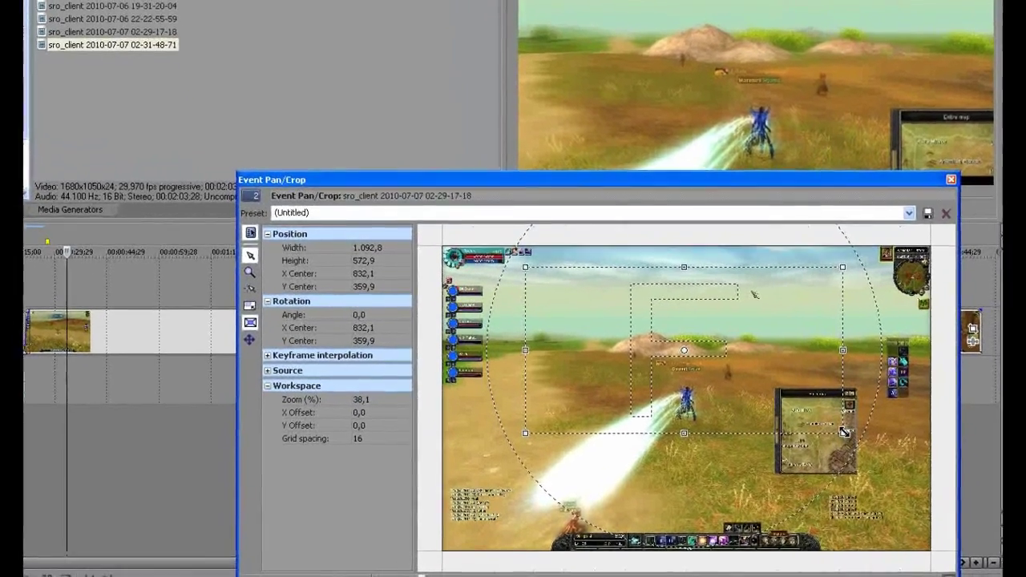
left_click_drag(808, 454, 807, 457)
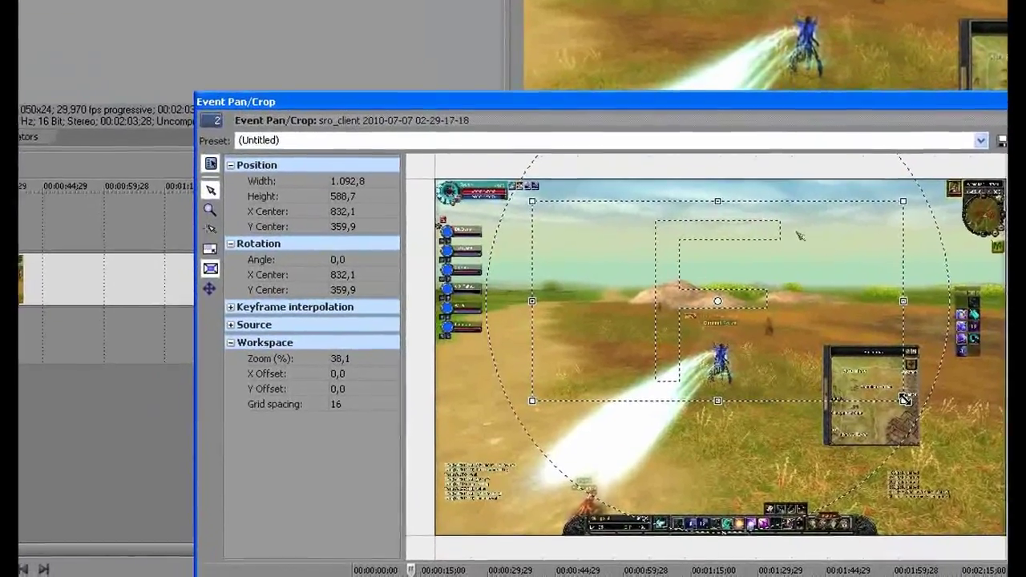
left_click_drag(904, 399, 905, 400)
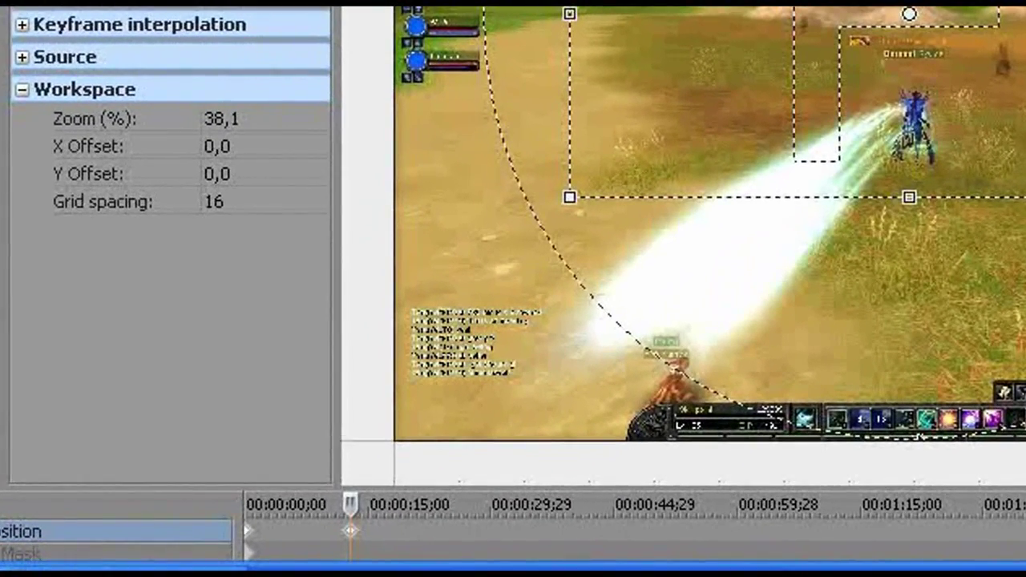
Step: Copy the adjusted crop keyframe and paste it onto the position keyframe at the clip's start
right_click(357, 534)
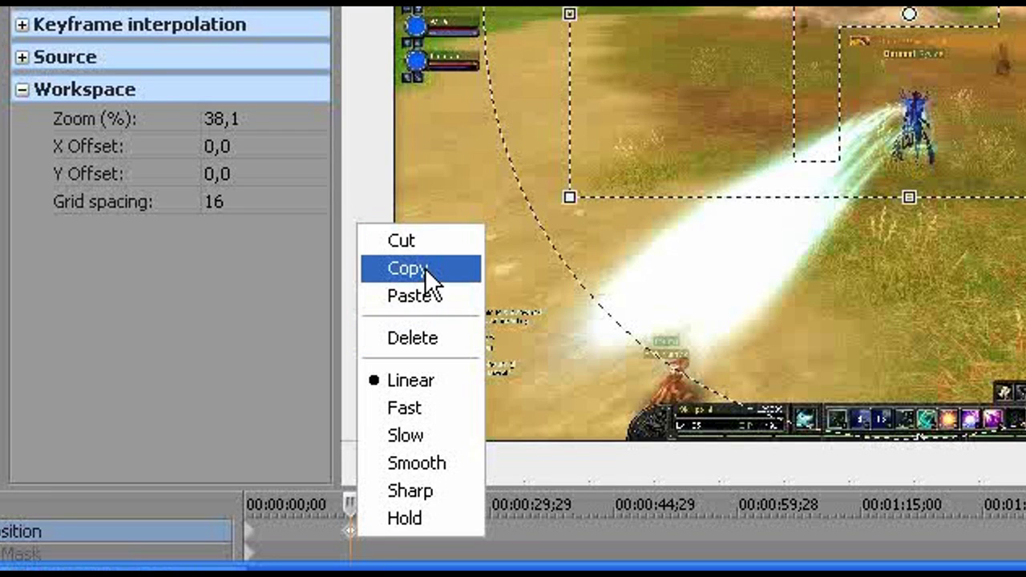
left_click(425, 267)
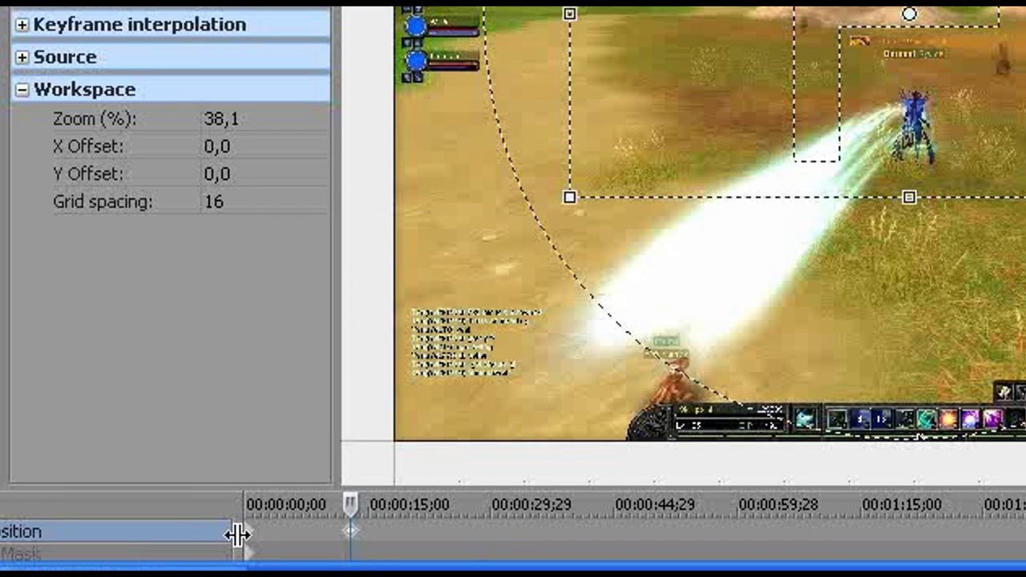
right_click(247, 537)
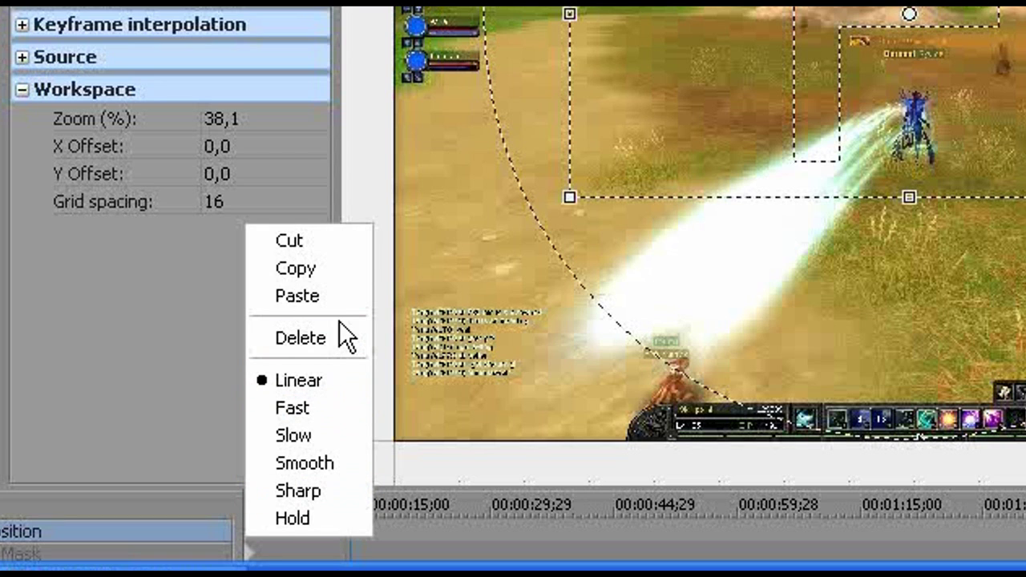
left_click(344, 298)
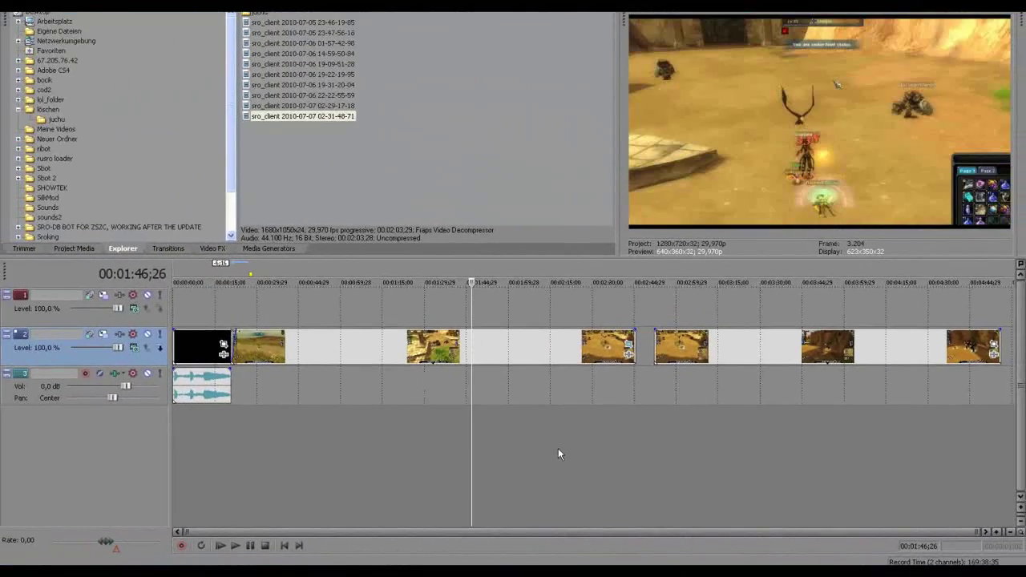
Step: Close the gap by moving the second gameplay clip against the end of the first, and check a few points of it
left_click(545, 435)
left_click(596, 435)
left_click_drag(679, 348, 660, 349)
left_click(655, 447)
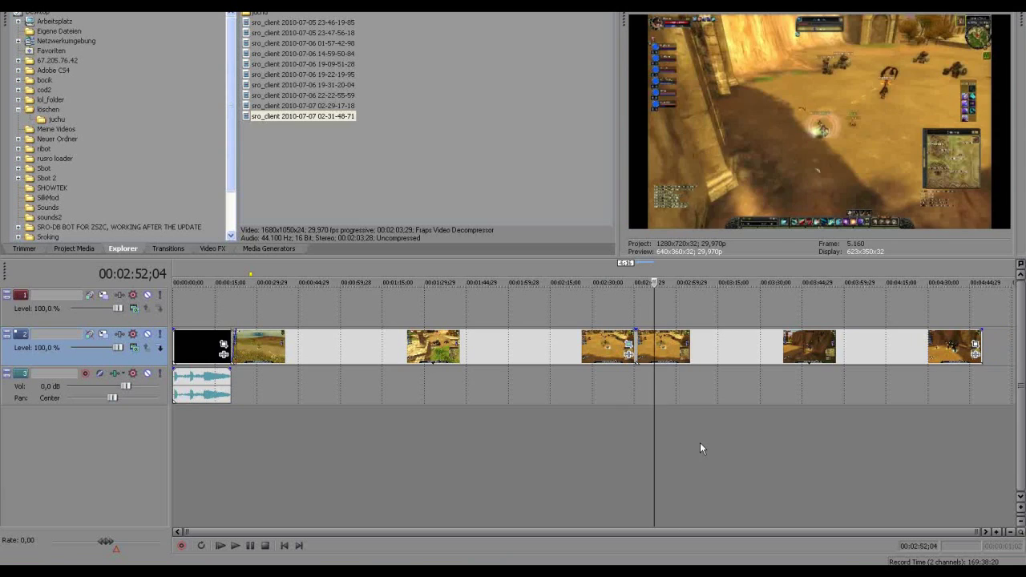
left_click(829, 407)
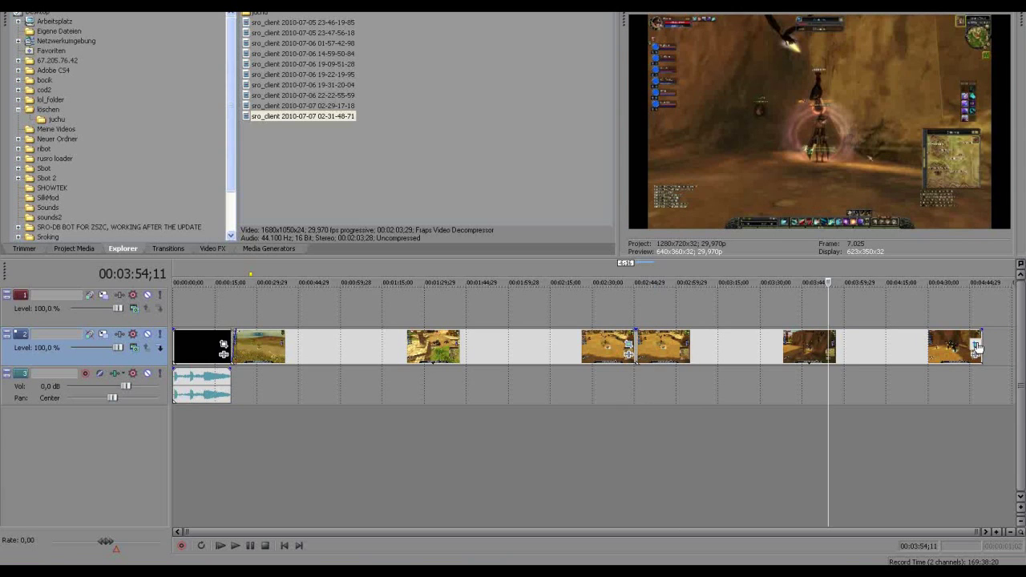
Step: Open Event Pan/Crop for the second gameplay clip and paste the copied crop keyframe at its start
left_click(976, 346)
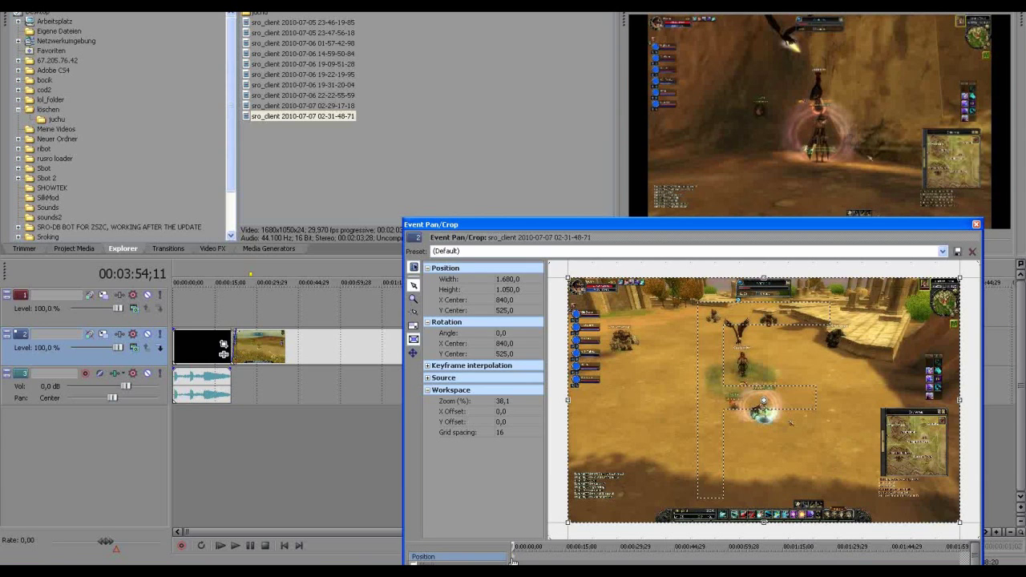
left_click_drag(534, 224, 375, 56)
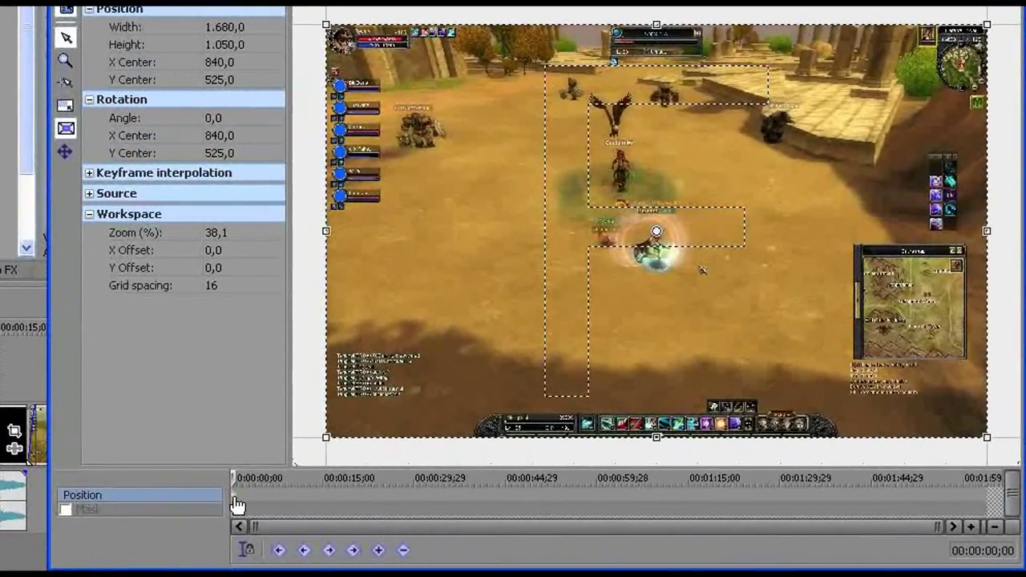
right_click(237, 504)
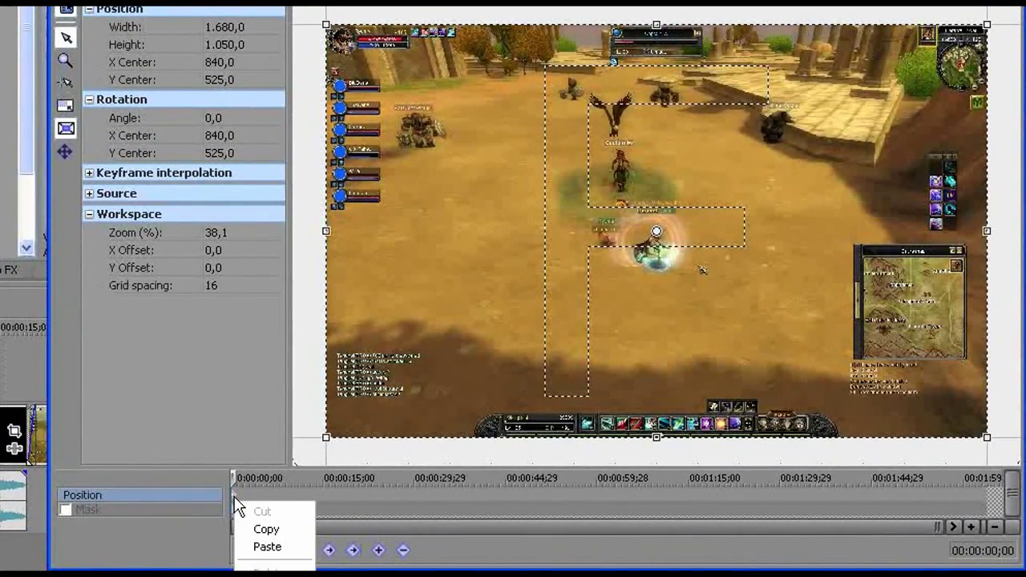
left_click(268, 548)
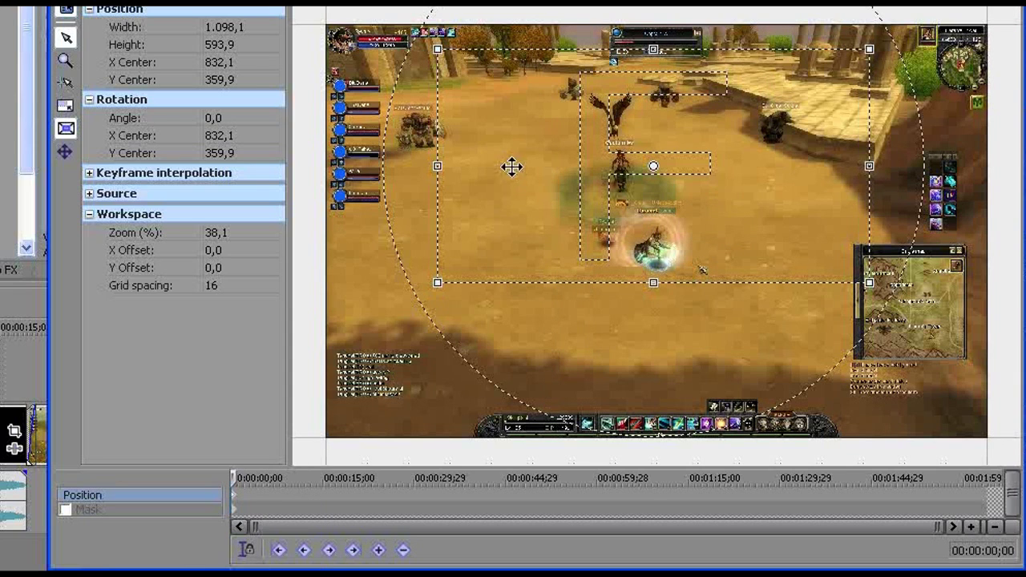
Step: Close the Event Pan/Crop window and preview a point in the second gameplay clip
left_click_drag(589, 0, 290, 196)
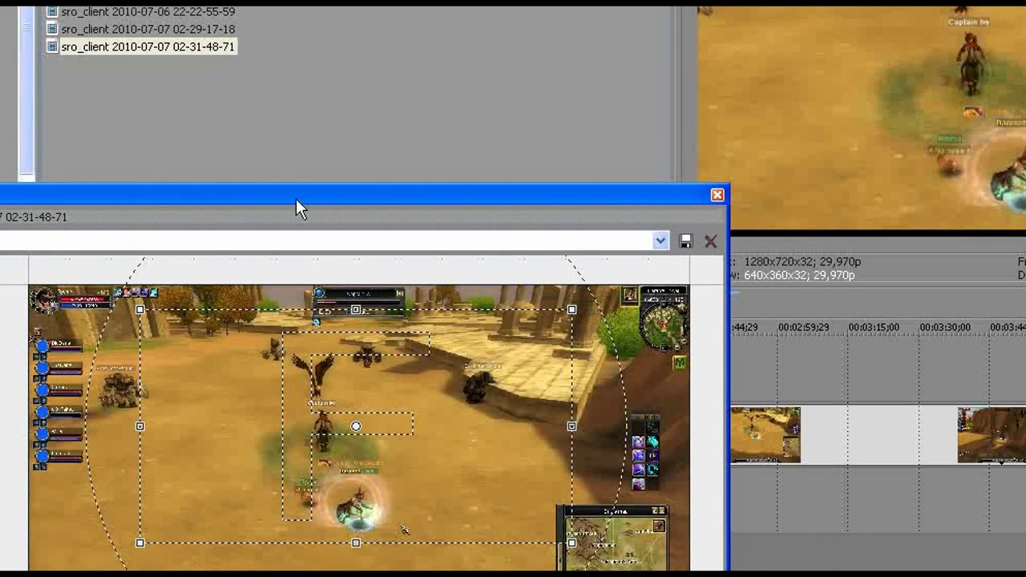
left_click(717, 196)
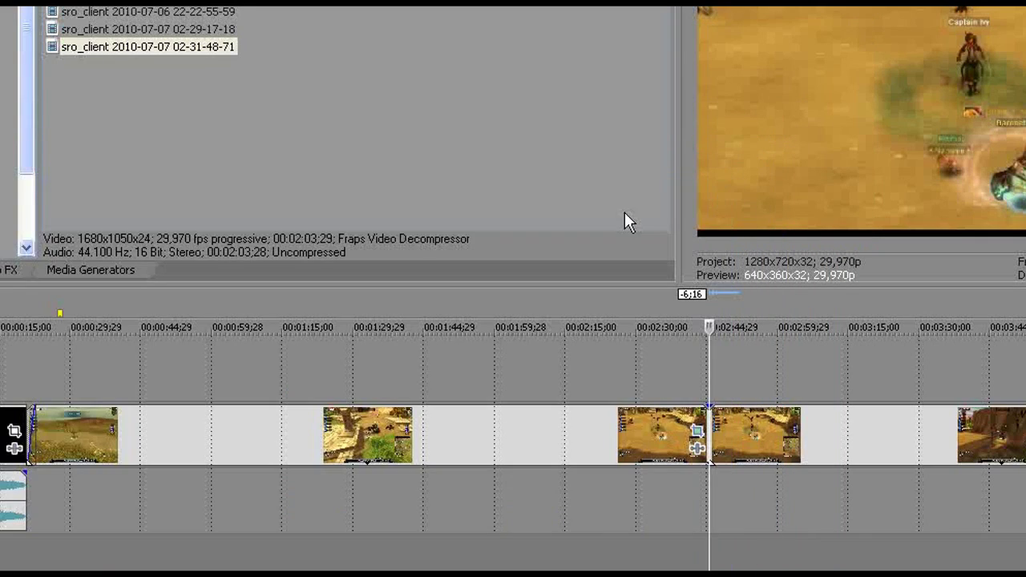
left_click(781, 526)
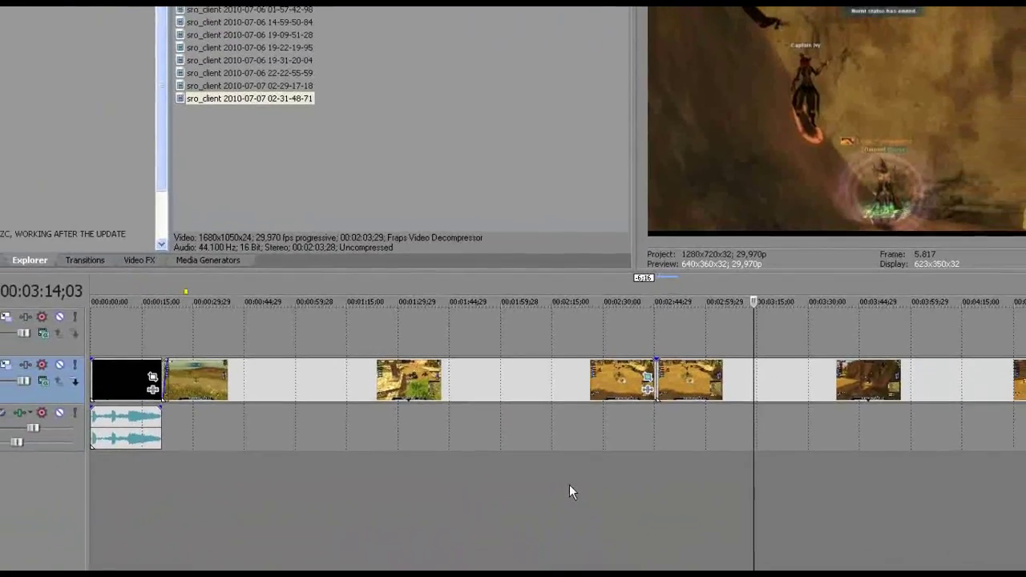
Step: Search backwards through the first gameplay clip for the moment the unique is found, settling the playhead at 00:01:27;29
left_click(570, 484)
left_click(549, 465)
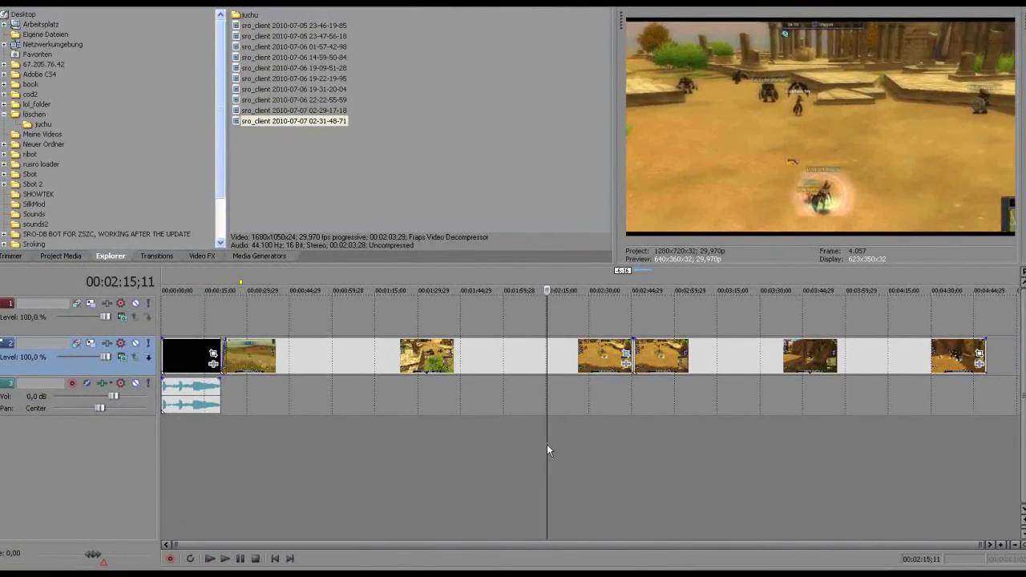
left_click(522, 466)
left_click(509, 447)
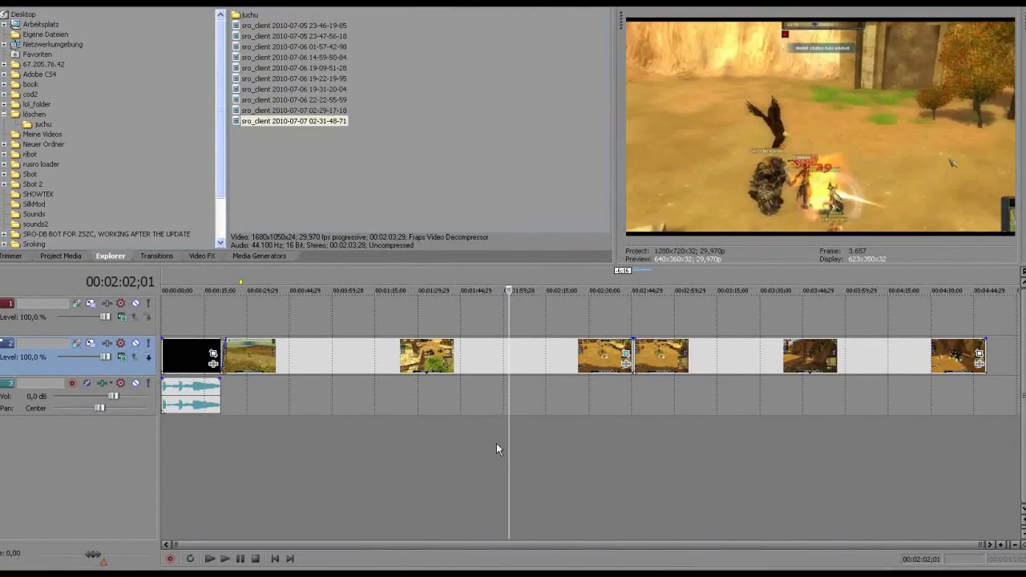
left_click(487, 445)
left_click(464, 443)
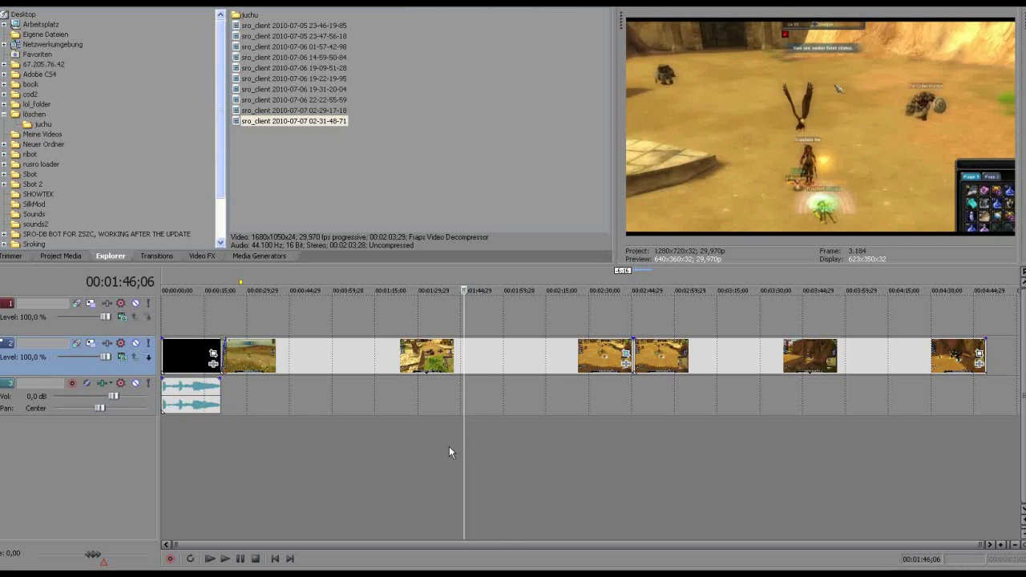
left_click(447, 448)
left_click(430, 449)
left_click(397, 454)
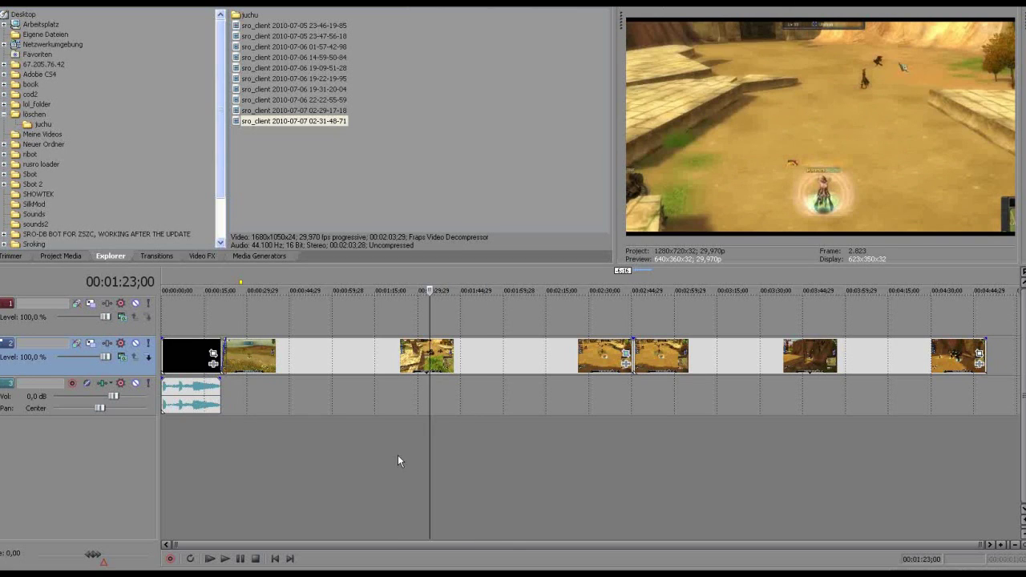
left_click(406, 456)
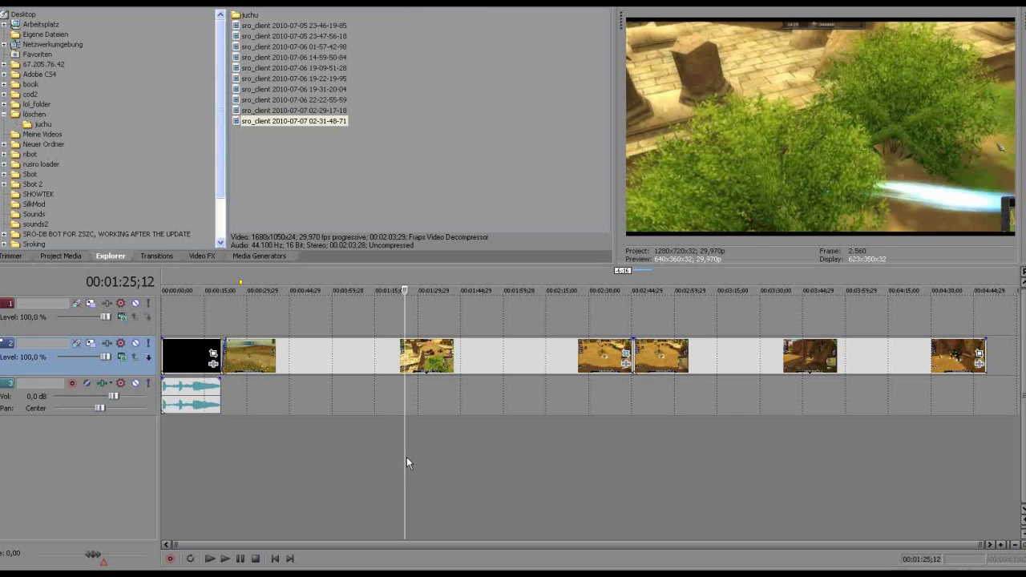
left_click(415, 455)
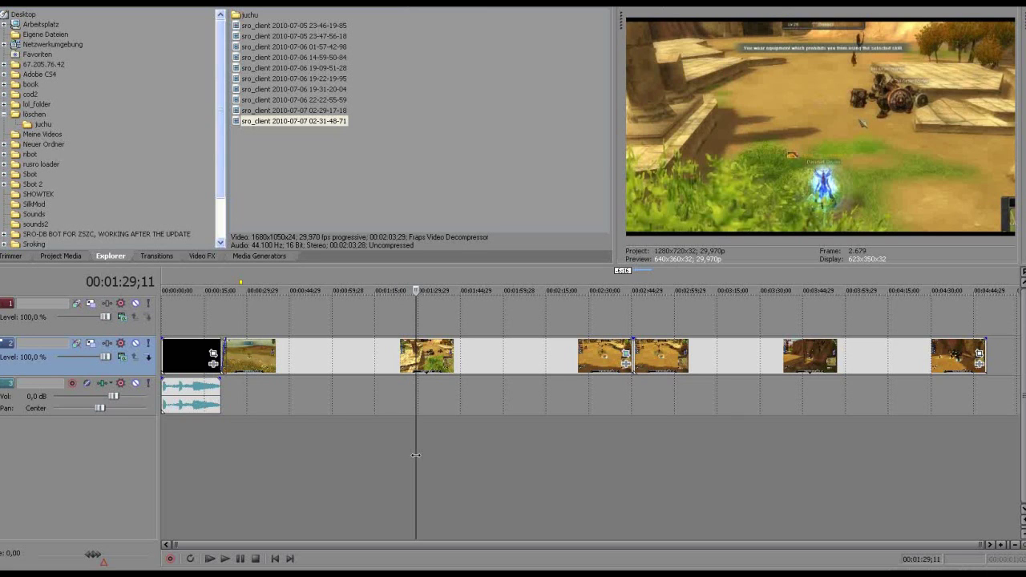
key("Left")
key("Left")
key("Left")
key("Left")
key("Left")
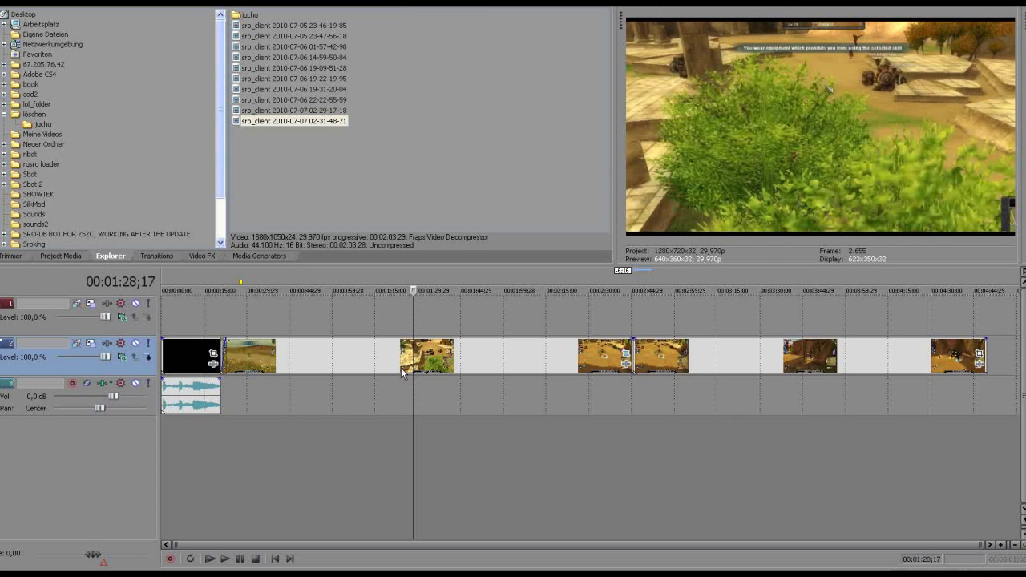
key("Left")
key("Left")
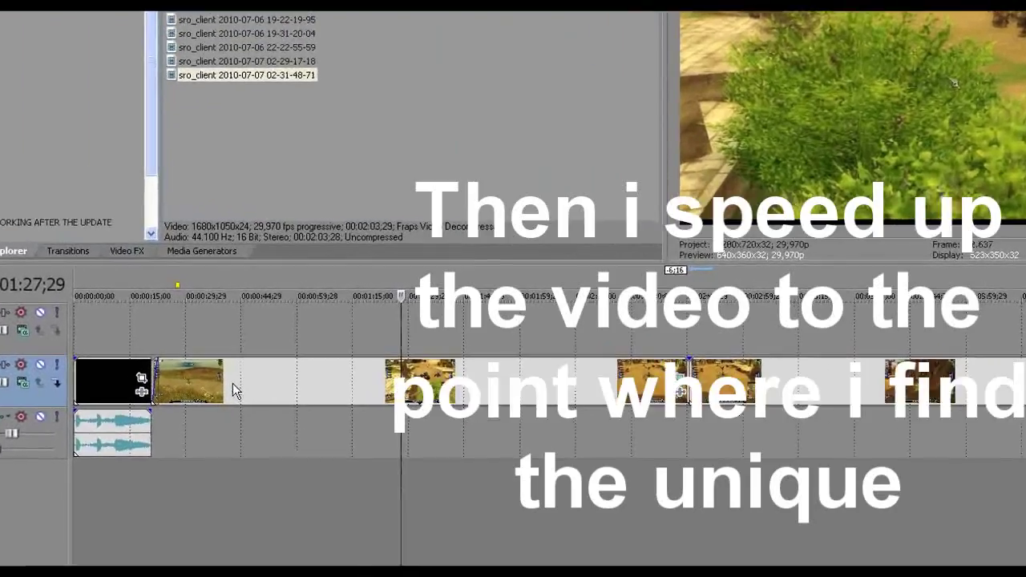
Step: Add a velocity envelope to the first gameplay clip and raise it to the maximum speed
right_click(284, 363)
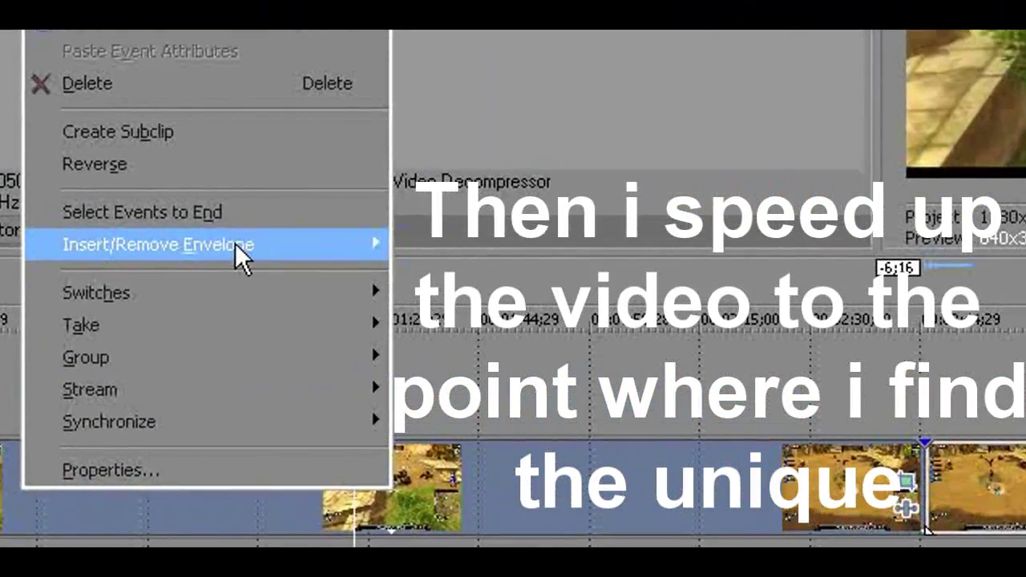
mouse_move(276, 248)
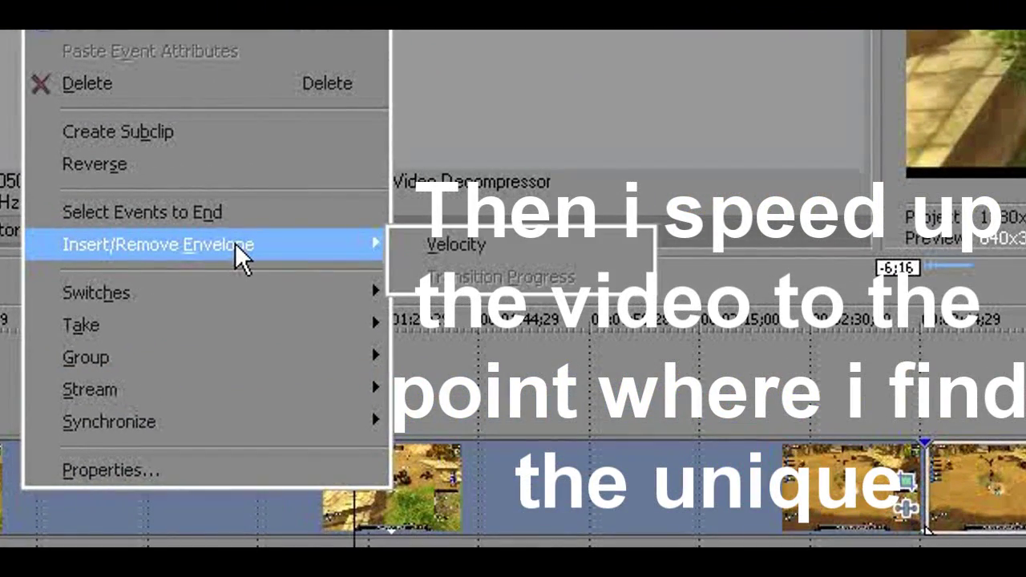
left_click(446, 243)
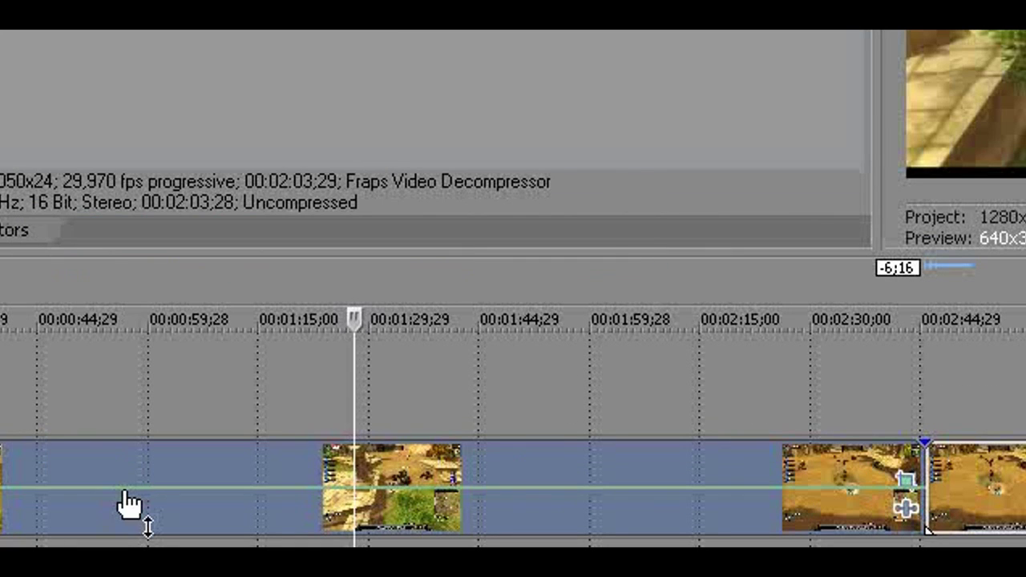
left_click_drag(128, 503, 137, 446)
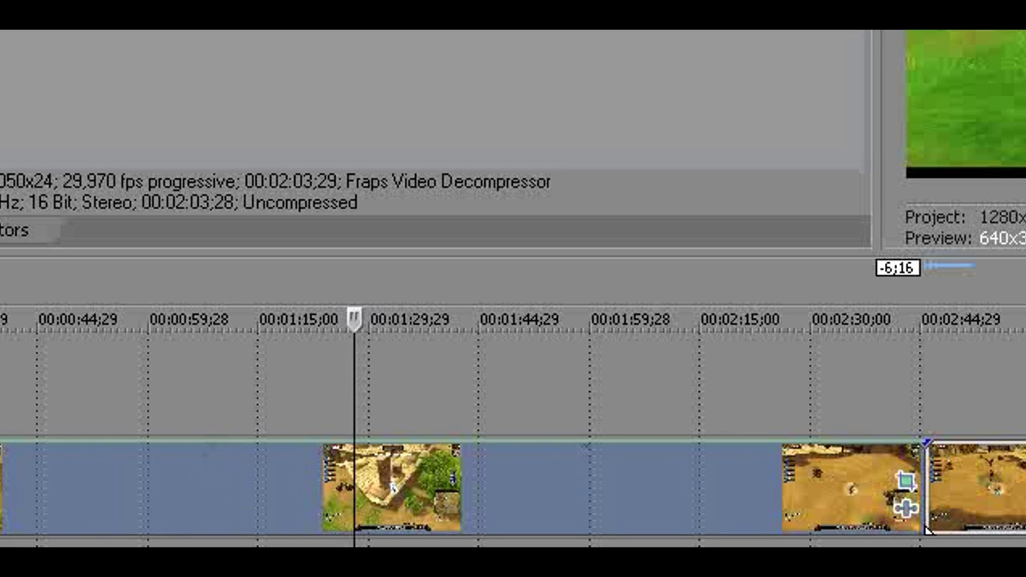
Step: Shorten the first gameplay clip's end by about 1:36;18 and place the playhead where the unique is found, at about 00:00:42;27
left_click_drag(916, 465, 213, 473)
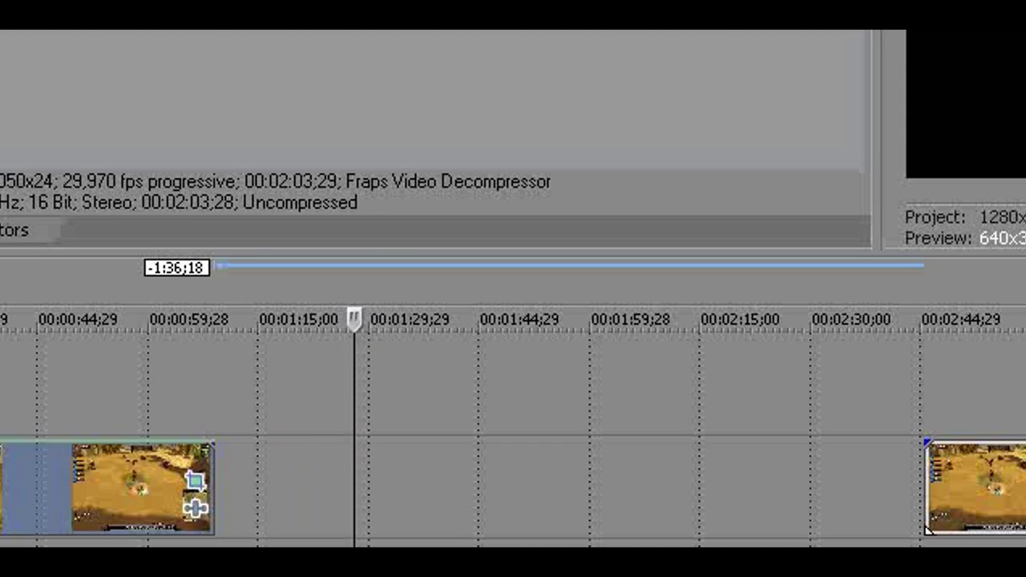
left_click(25, 561)
left_click(66, 561)
left_click(67, 556)
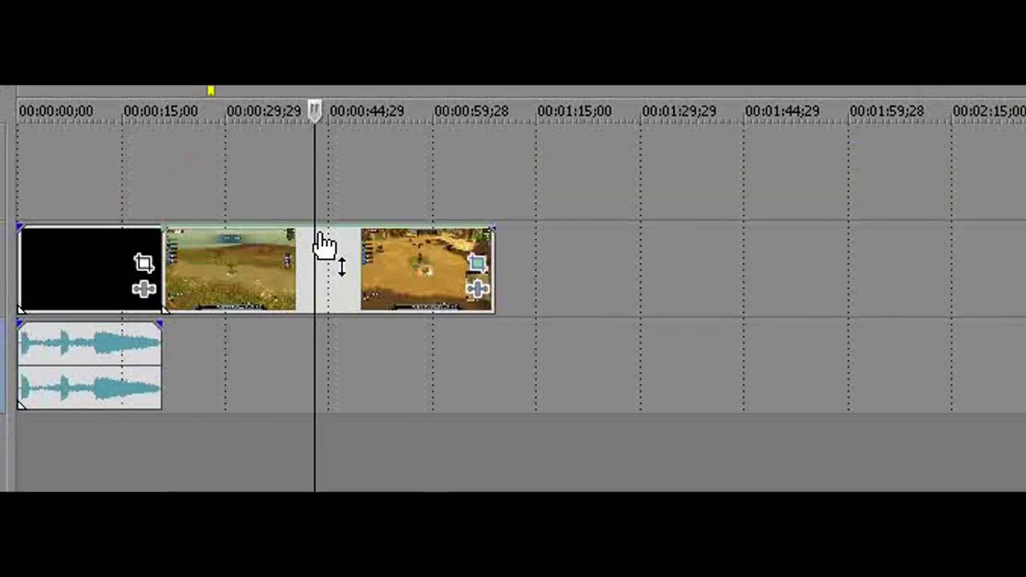
Step: Add two points to the velocity envelope around the playhead and lower the second one to the middle for normal speed
right_click(324, 242)
left_click(348, 241)
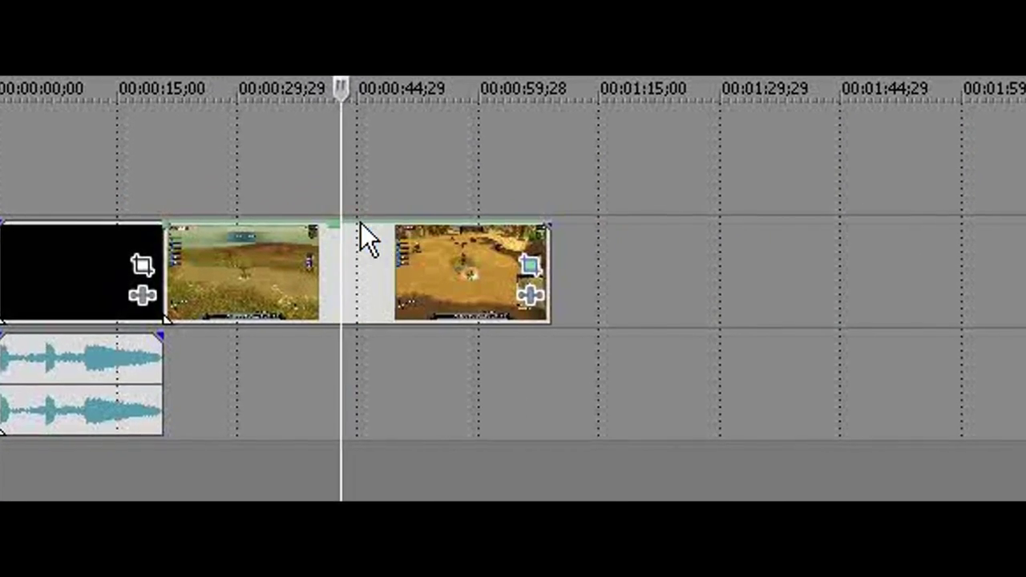
right_click(361, 223)
left_click(385, 234)
left_click_drag(360, 223, 429, 283)
Step: Extend the first gameplay clip's end back out and place the second gameplay clip directly against it, checking points of the second clip
left_click(739, 238)
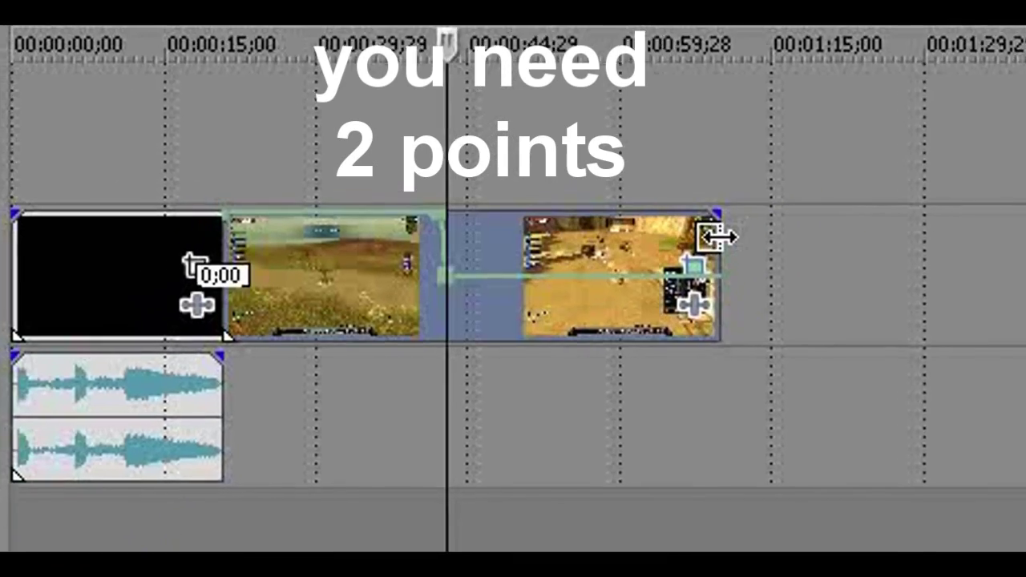
left_click_drag(716, 236, 877, 250)
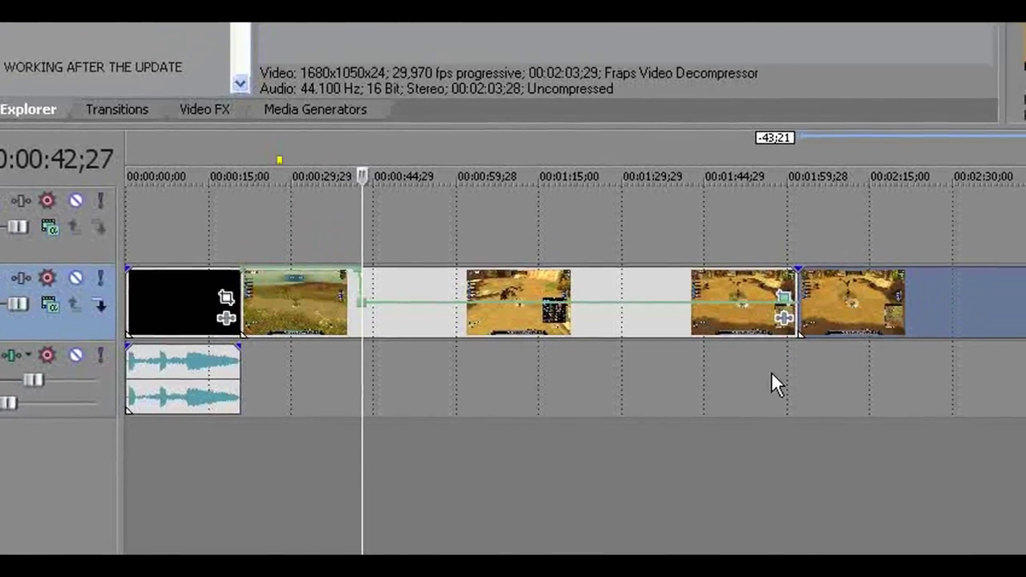
left_click(831, 342)
left_click(1013, 314)
left_click(1025, 392)
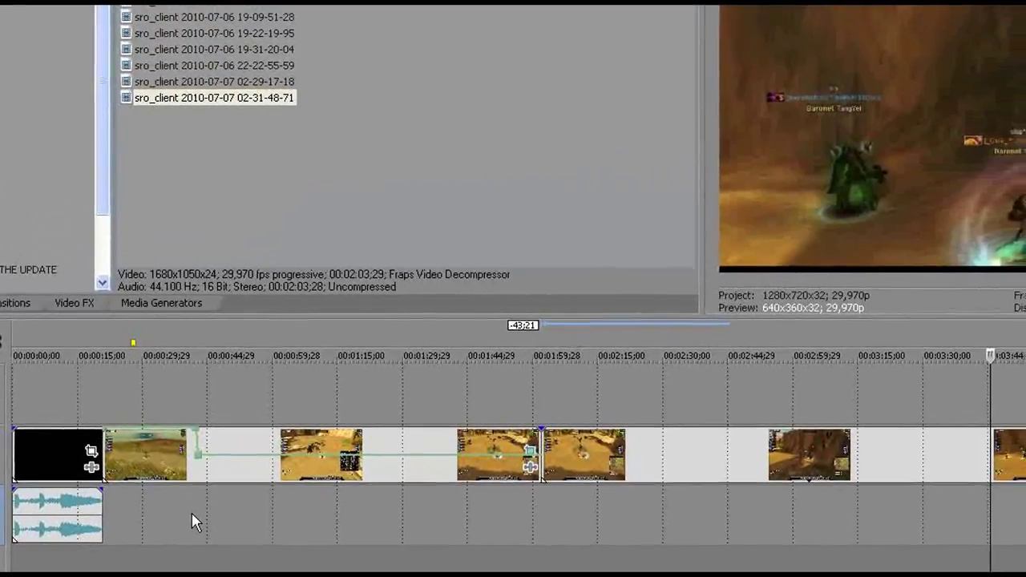
Step: Split the first gameplay clip shortly after the velocity drop, at about 00:00:49
left_click(226, 489)
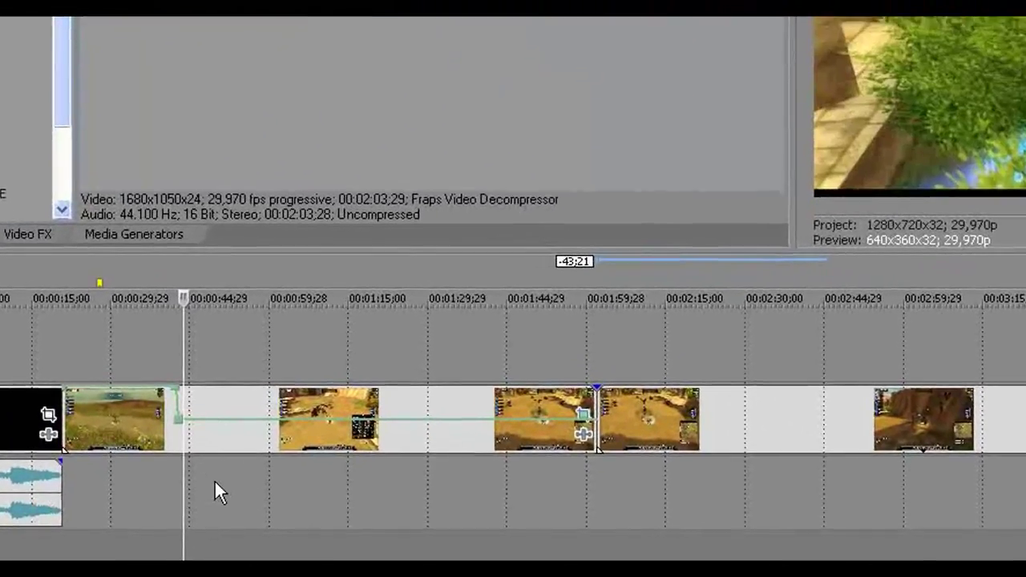
left_click(203, 524)
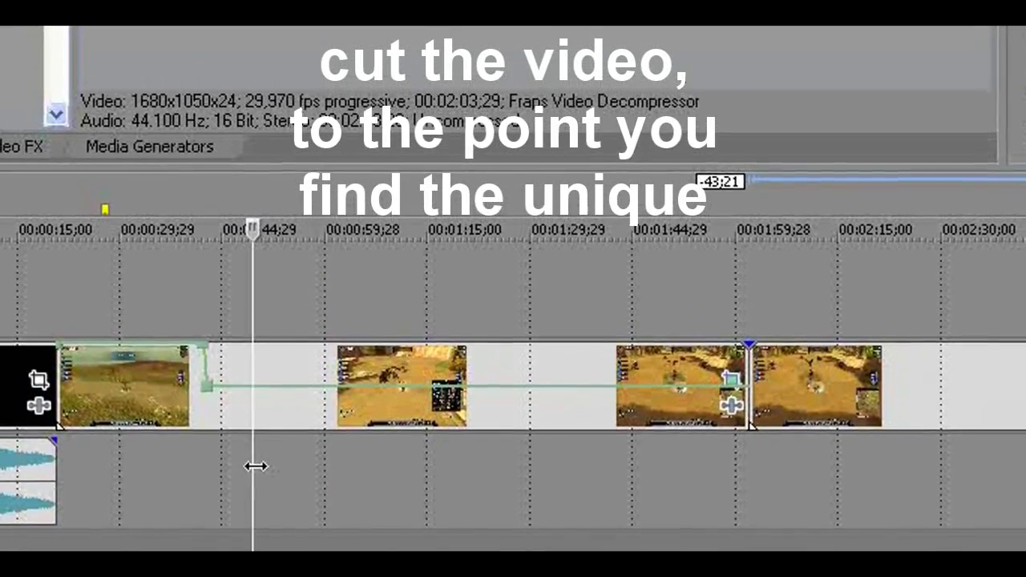
key("s")
Step: Copy the sped-up searching part and paste it onto the empty upper video track, starting at the intro's end
left_click(112, 410)
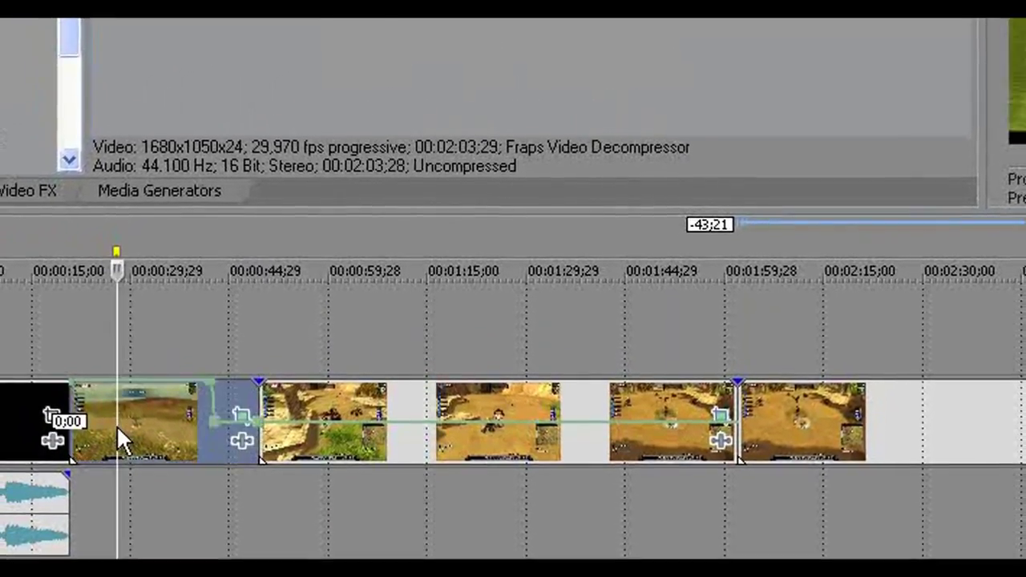
right_click(182, 454)
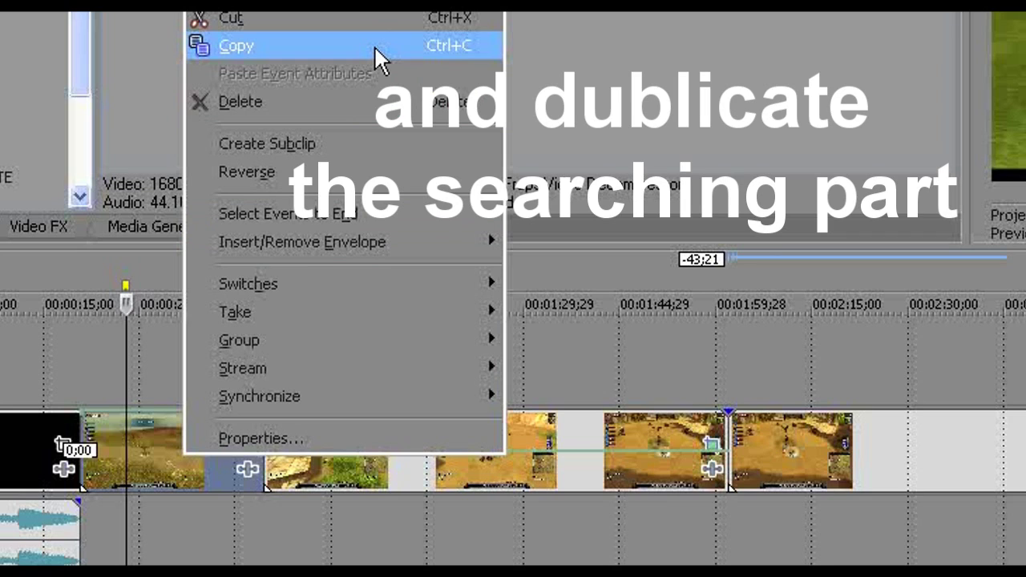
left_click(373, 45)
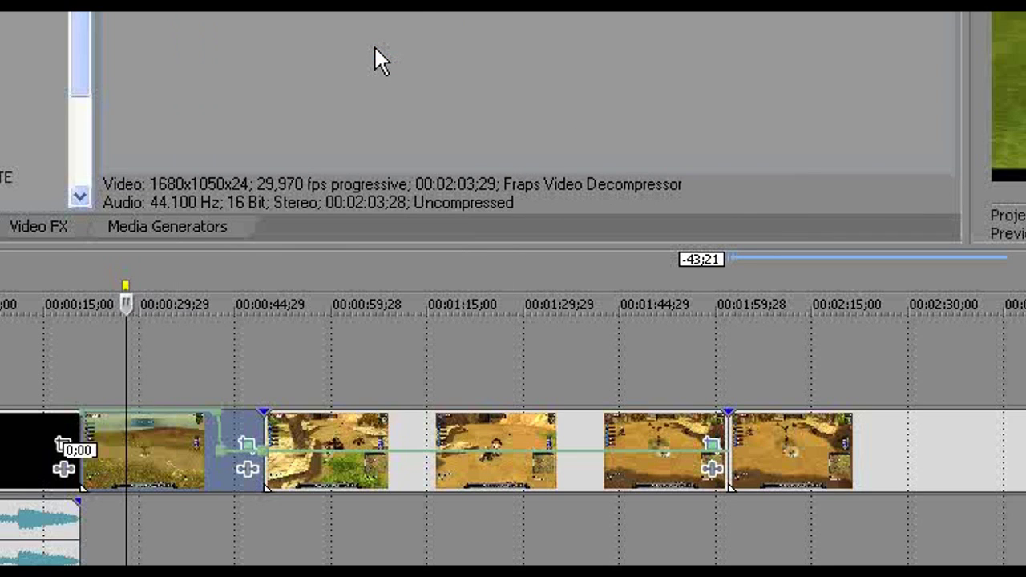
left_click(81, 355)
right_click(81, 355)
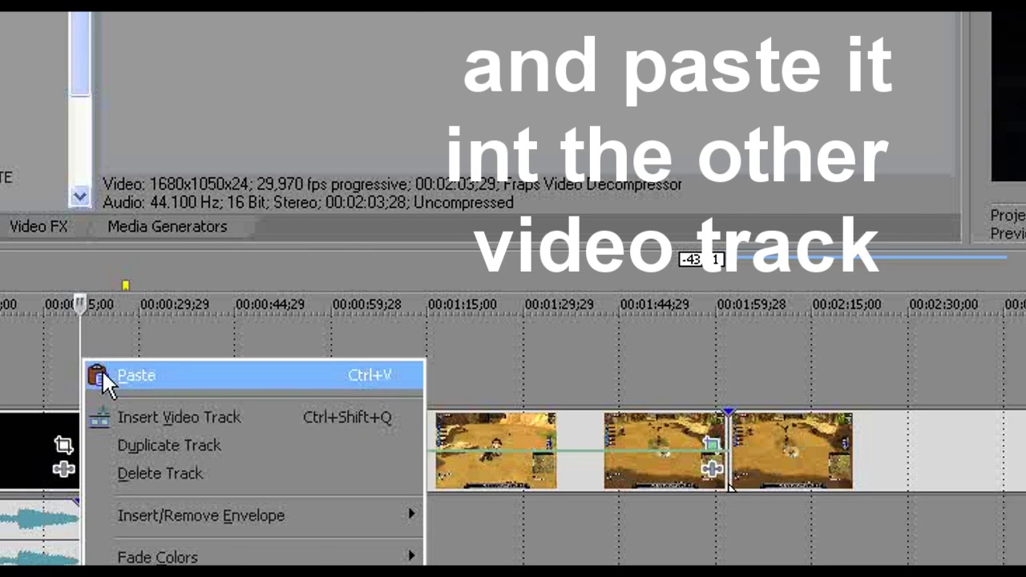
left_click(109, 374)
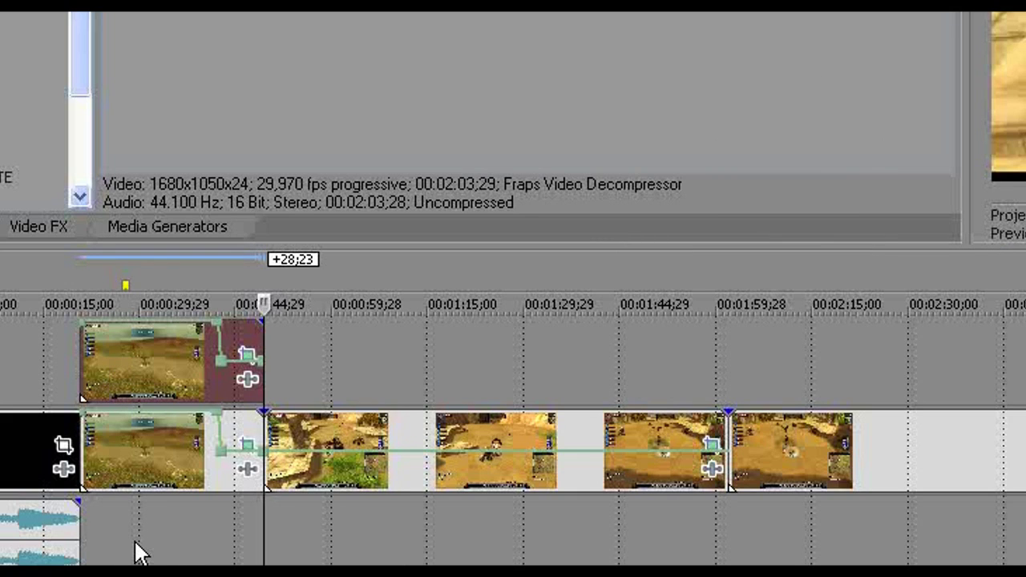
Step: Open Event Pan/Crop for the pasted copy and switch to its mask at the clip's start
left_click(125, 553)
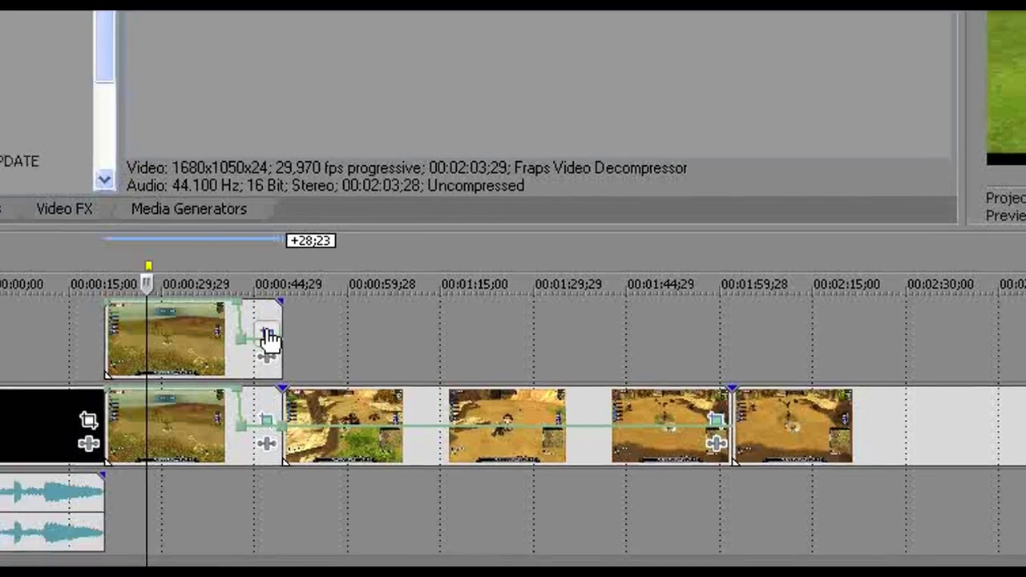
left_click(268, 337)
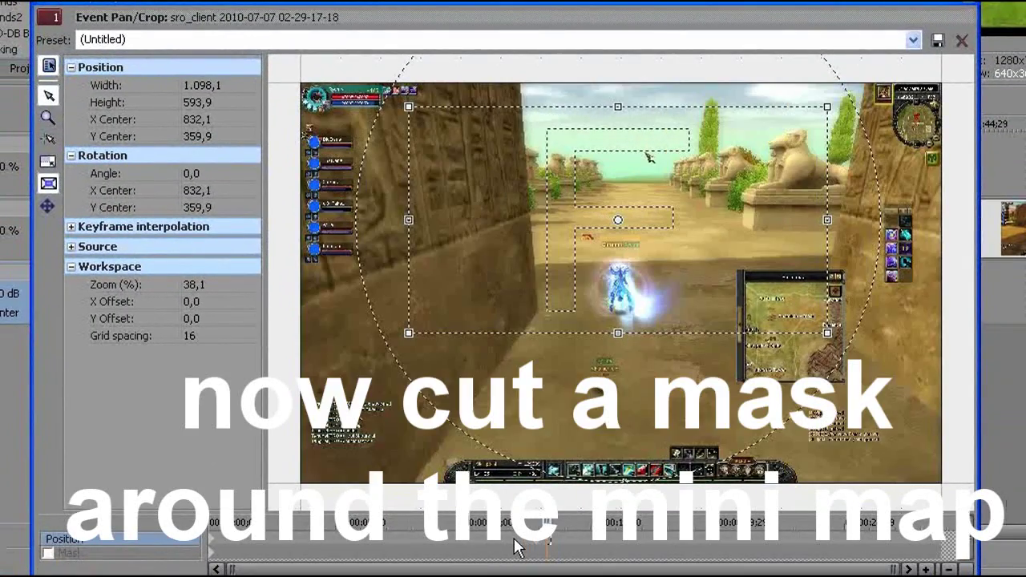
left_click(514, 540)
left_click_drag(515, 540, 190, 525)
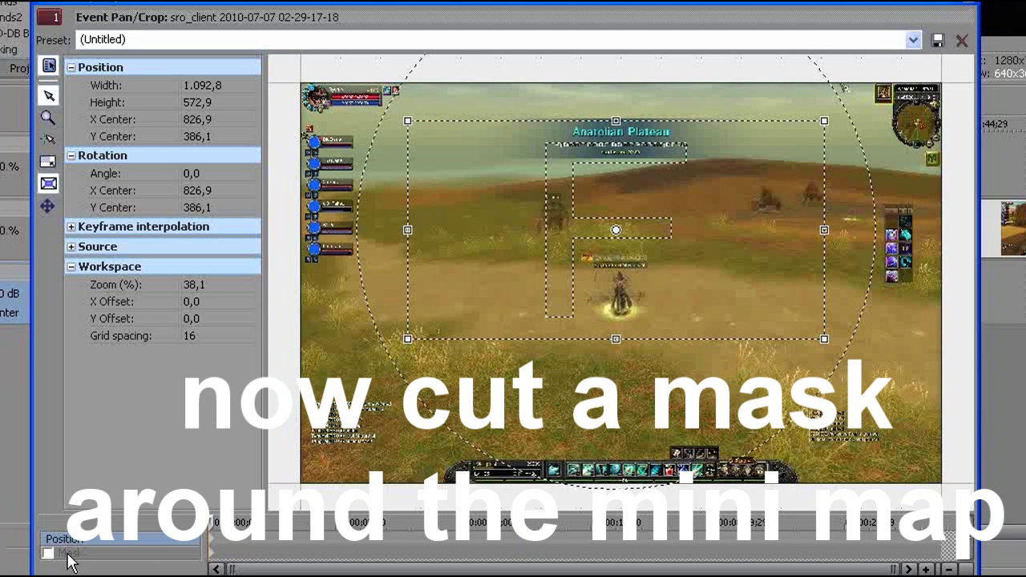
left_click(64, 553)
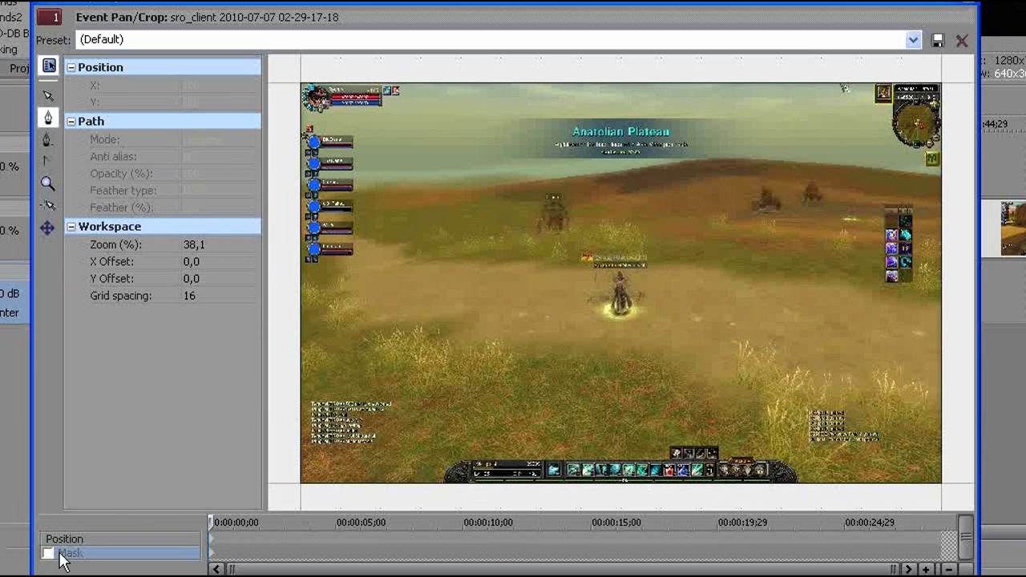
Step: Enable the mask and trace a closed path of anchor points with the Pen tool around the inner edge of the round minimap
left_click(49, 94)
left_click_drag(822, 153, 646, 179)
scroll(646, 179, "up", 4)
scroll(646, 182, "up", 3)
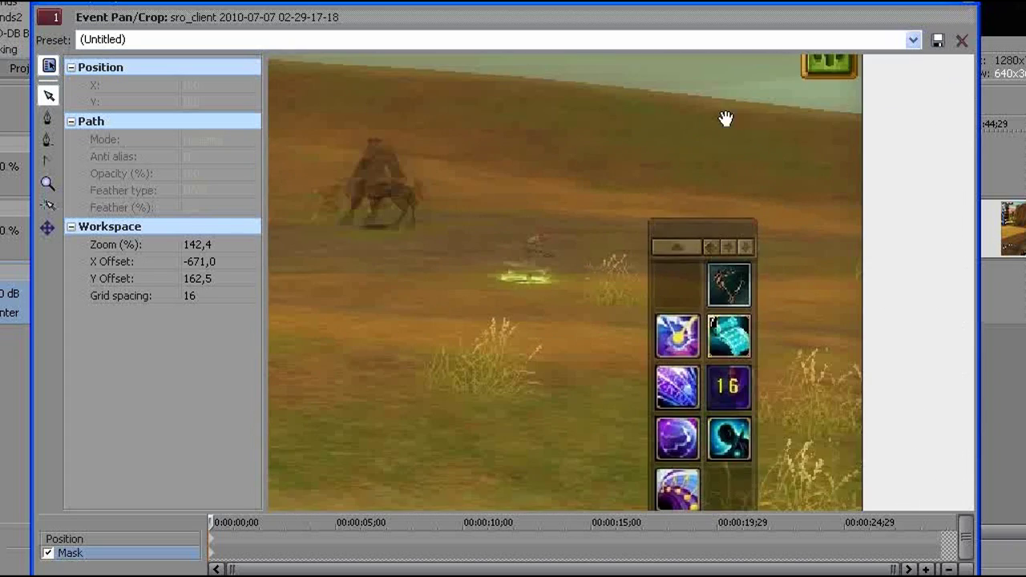
left_click_drag(723, 117, 641, 361)
scroll(642, 361, "up", 3)
left_click_drag(667, 190, 573, 334)
scroll(632, 348, "up", 2)
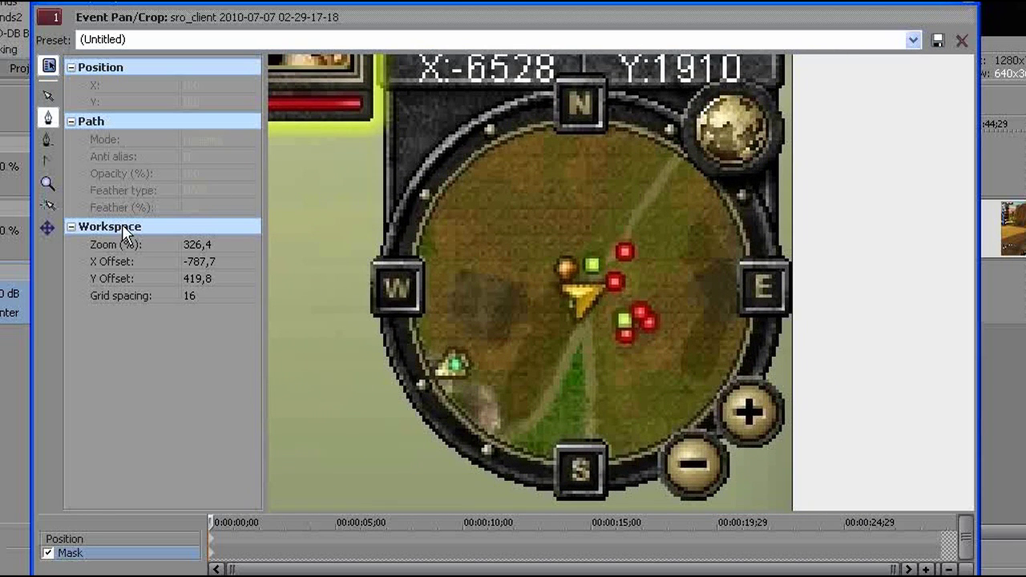
left_click(411, 328)
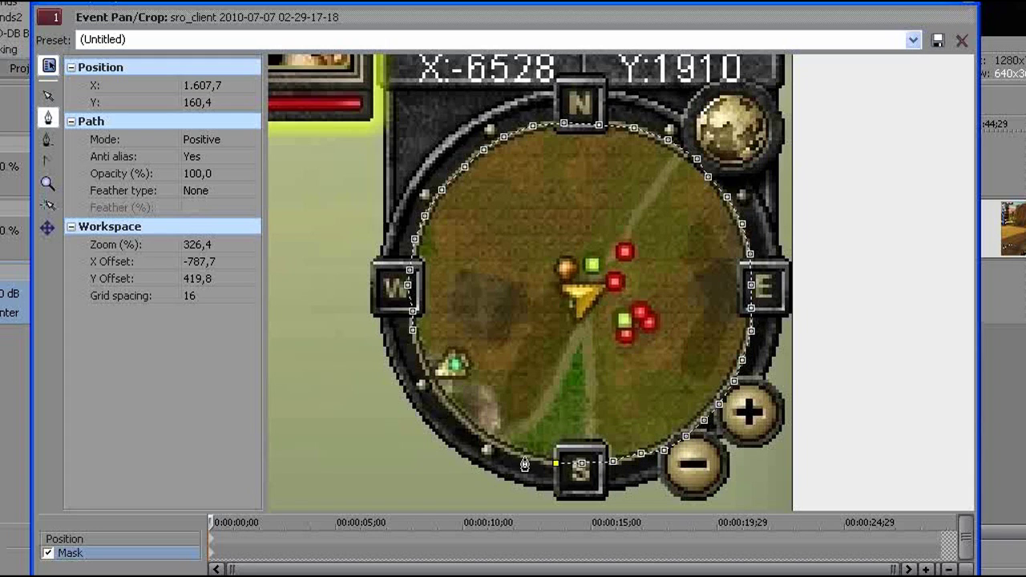
left_click(462, 425)
left_click(415, 346)
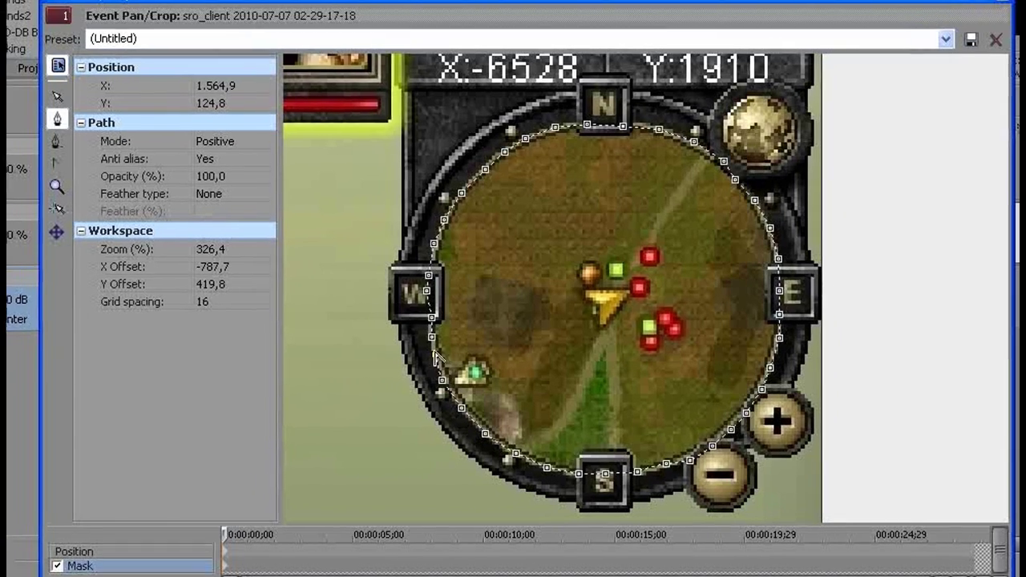
left_click(412, 330)
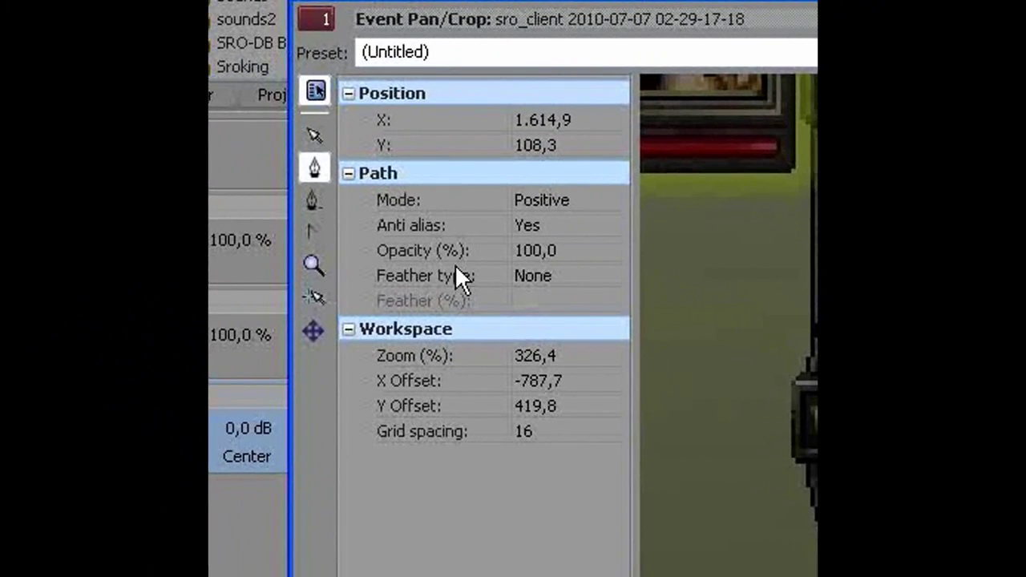
Step: Set the mask path's feather type to In and its feather amount to 1.0 %
left_click(542, 272)
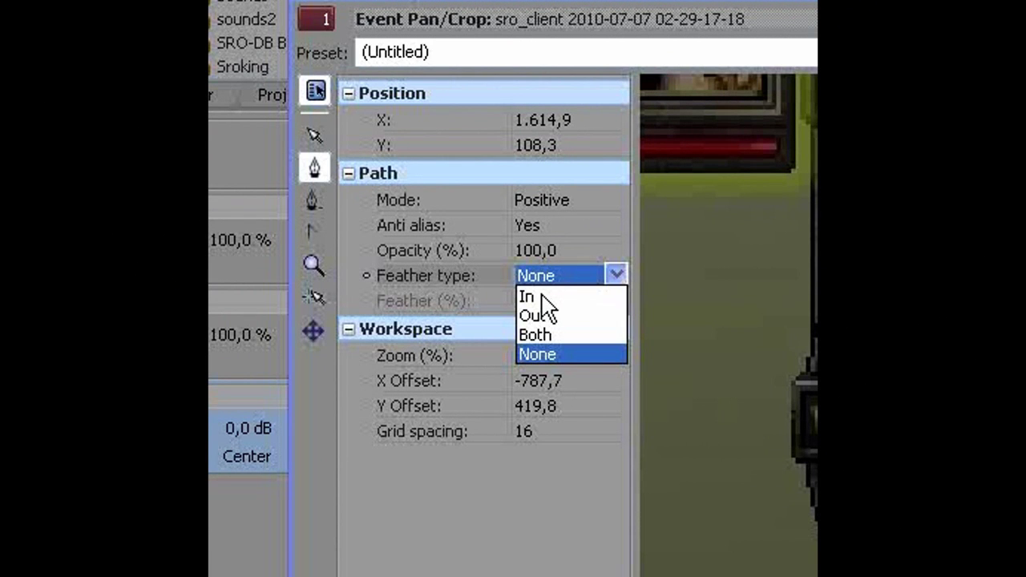
left_click(539, 297)
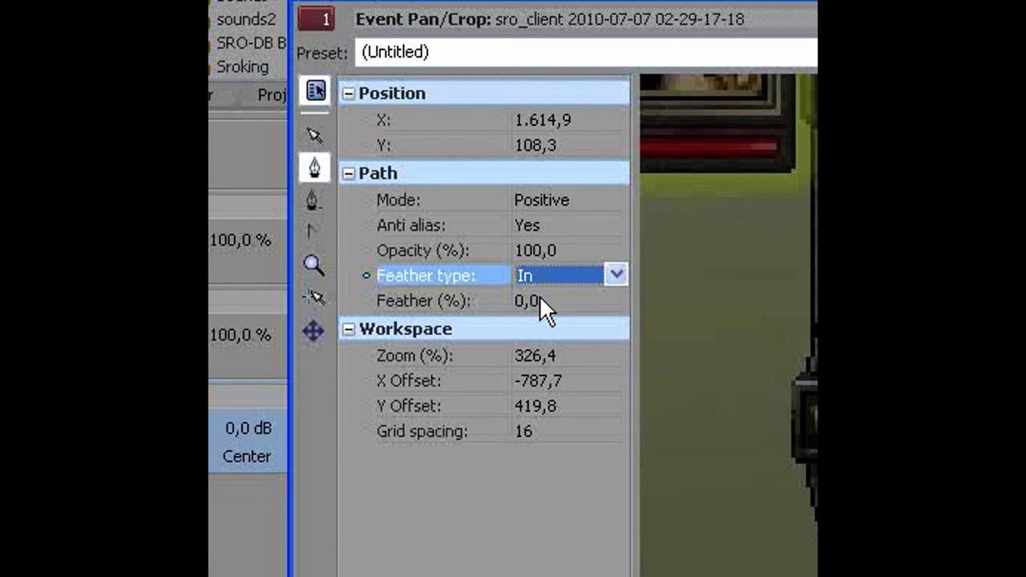
left_click(540, 300)
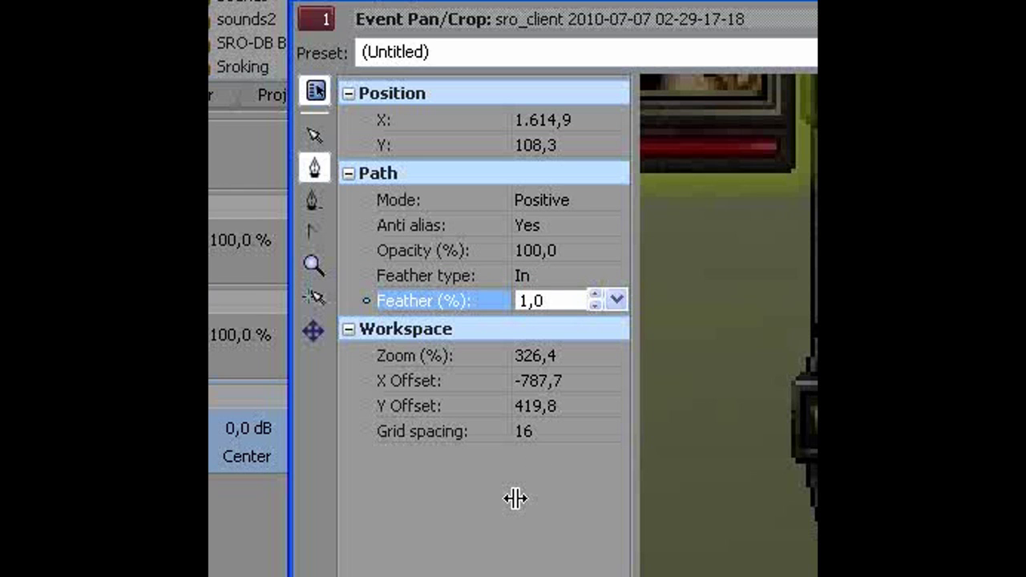
key("Return")
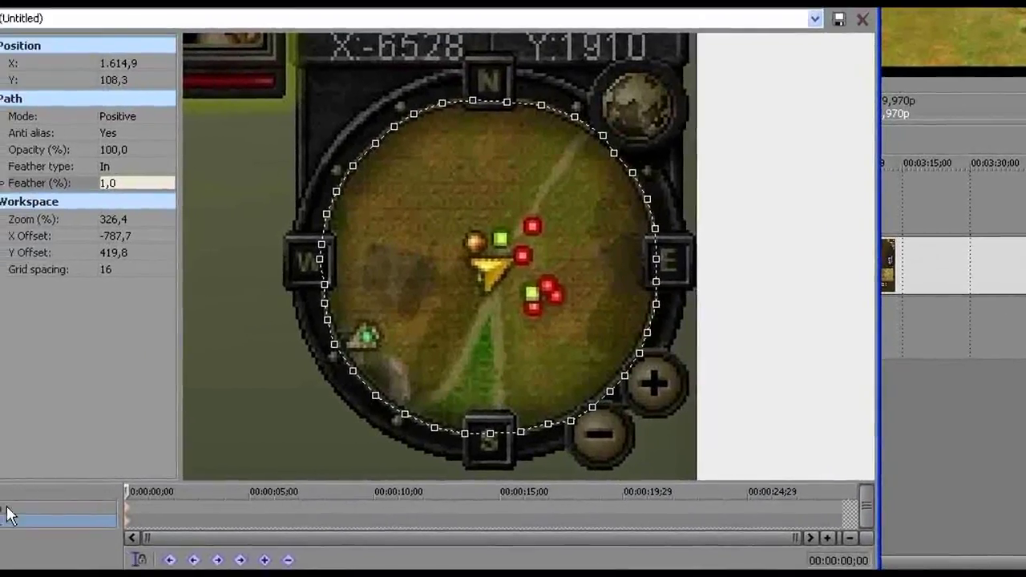
Step: Switch from the mask to the Position settings and move the crop frame toward the minimap, centred at about X 1,224.0, Y 249.8
left_click(7, 508)
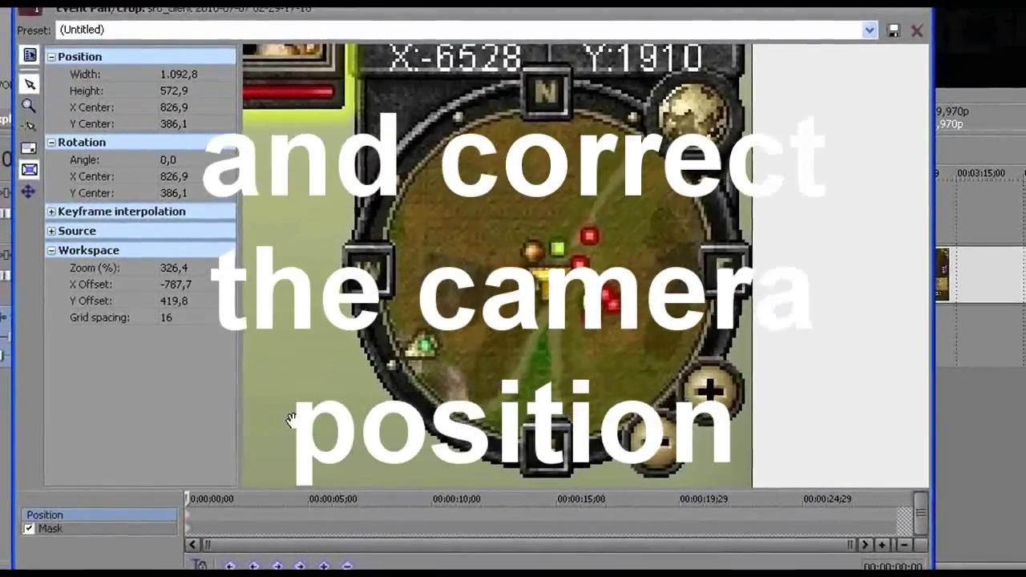
scroll(237, 402, "down", 10)
scroll(283, 416, "down", 3)
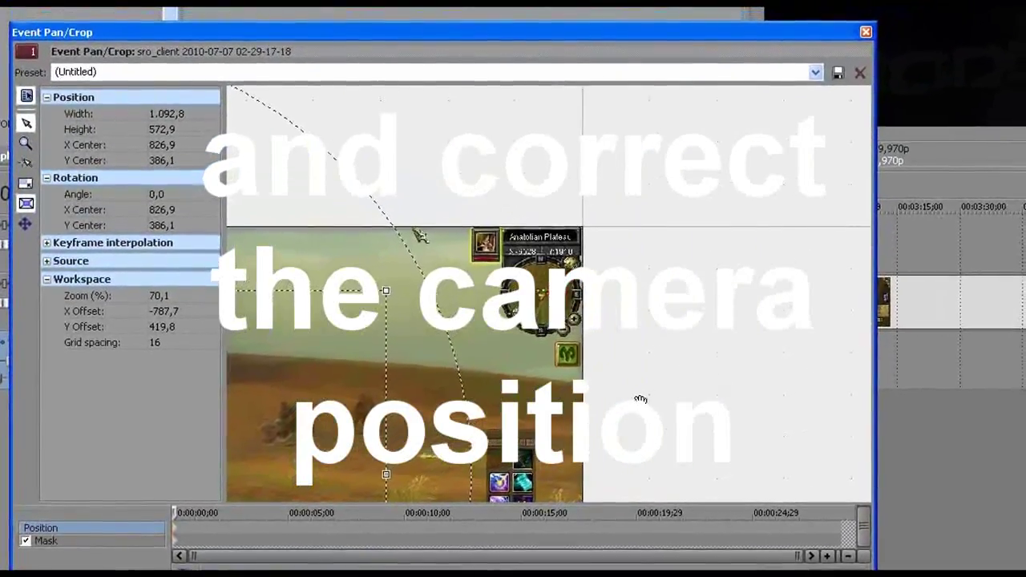
left_click_drag(661, 391, 887, 292)
scroll(731, 332, "down", 5)
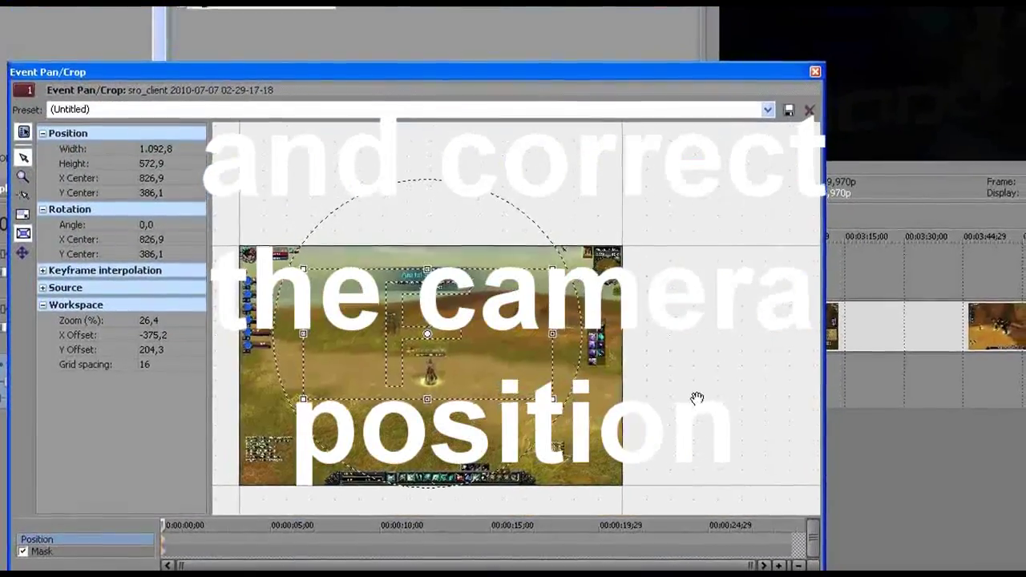
left_click_drag(725, 389, 811, 335)
scroll(714, 371, "up", 1)
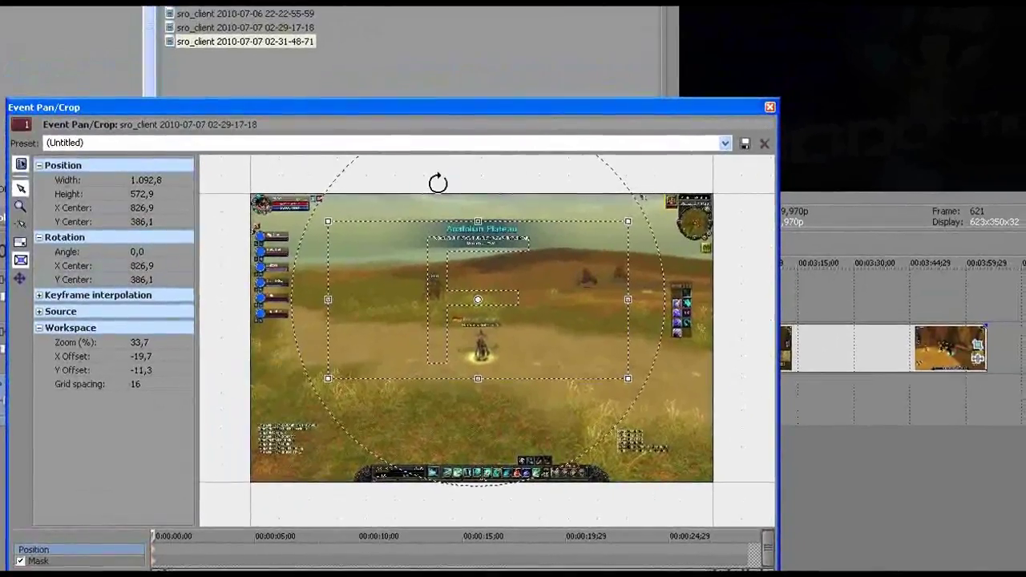
left_click_drag(456, 178, 431, 206)
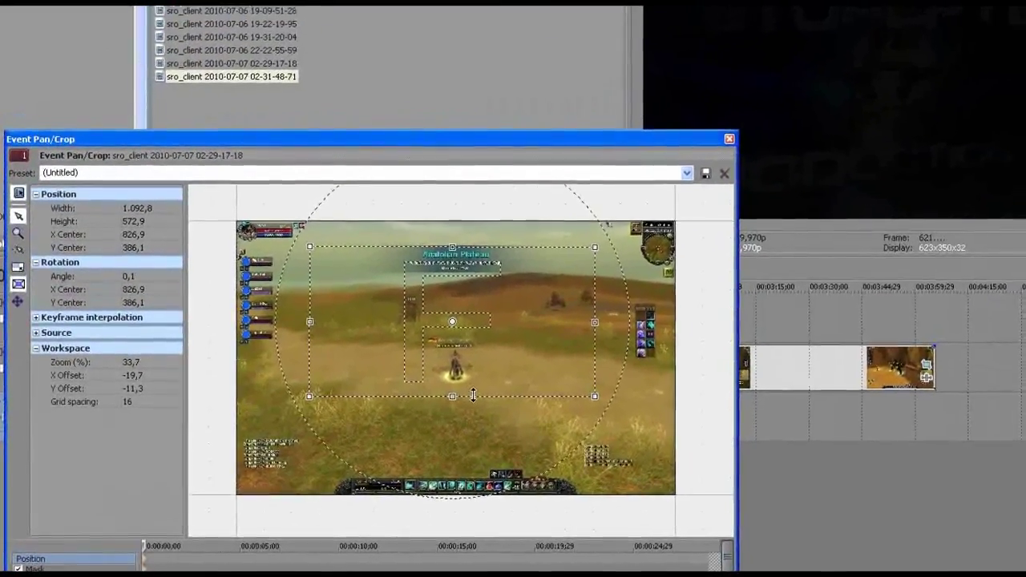
left_click_drag(485, 353, 559, 337)
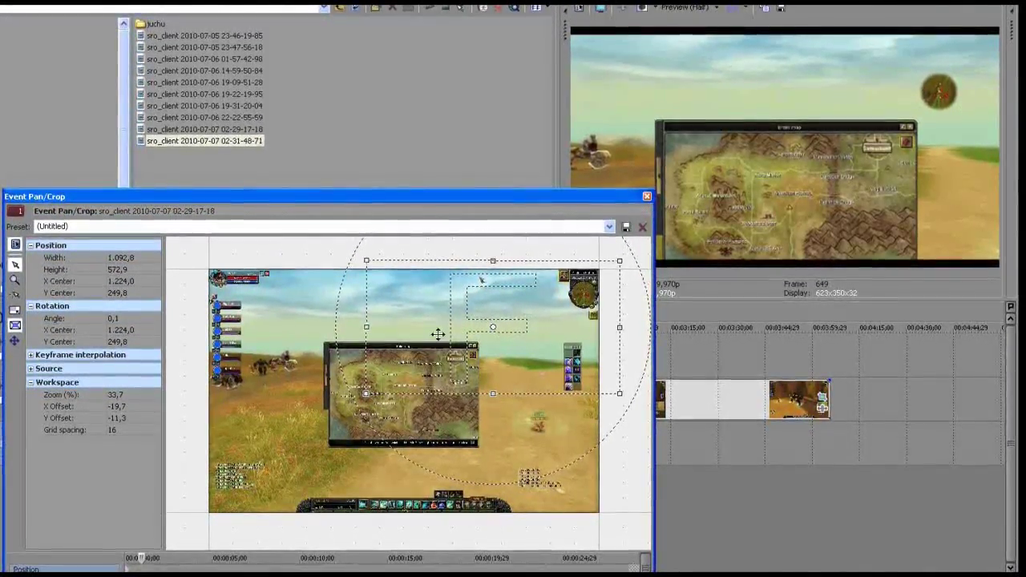
Step: Shrink the crop frame to 358.5 × 233.9 and centre it beside the minimap at about X 1,493, Y 157.9
left_click_drag(366, 390, 543, 293)
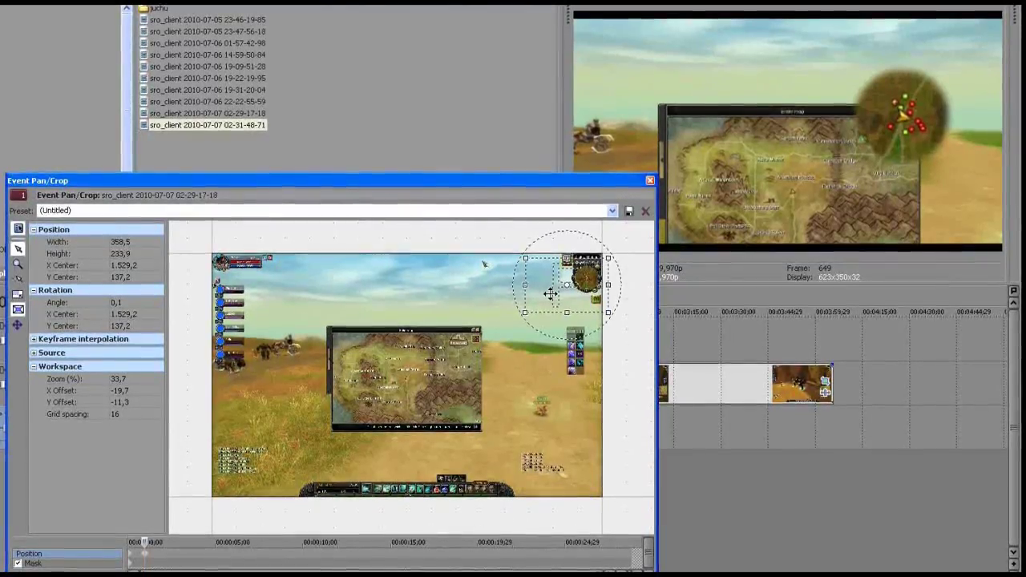
left_click_drag(543, 292, 544, 294)
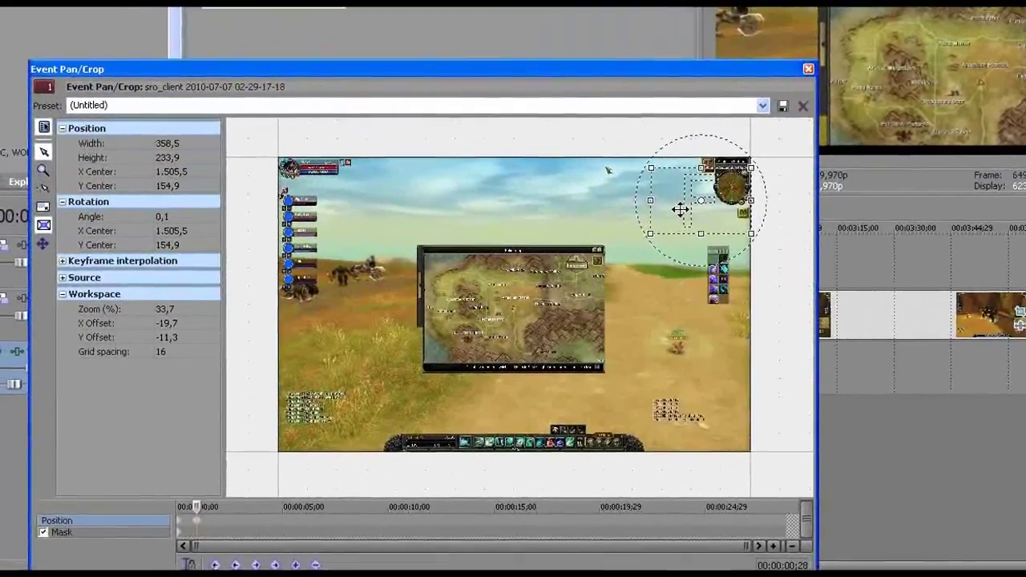
left_click_drag(634, 237, 632, 237)
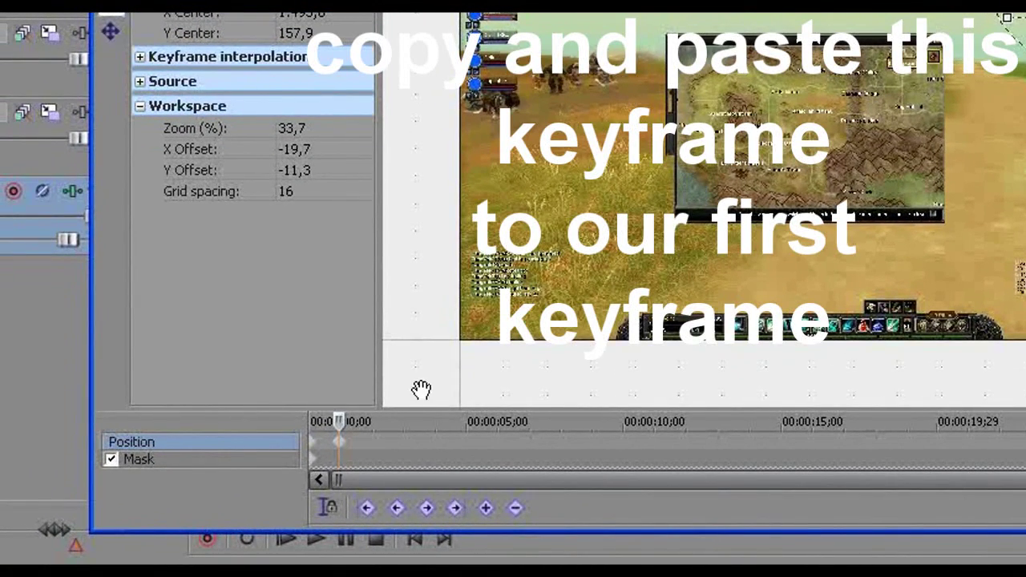
Step: Try to copy the second position keyframe onto the first one, and play back the minimap overlay from the intro's end
left_click(335, 448)
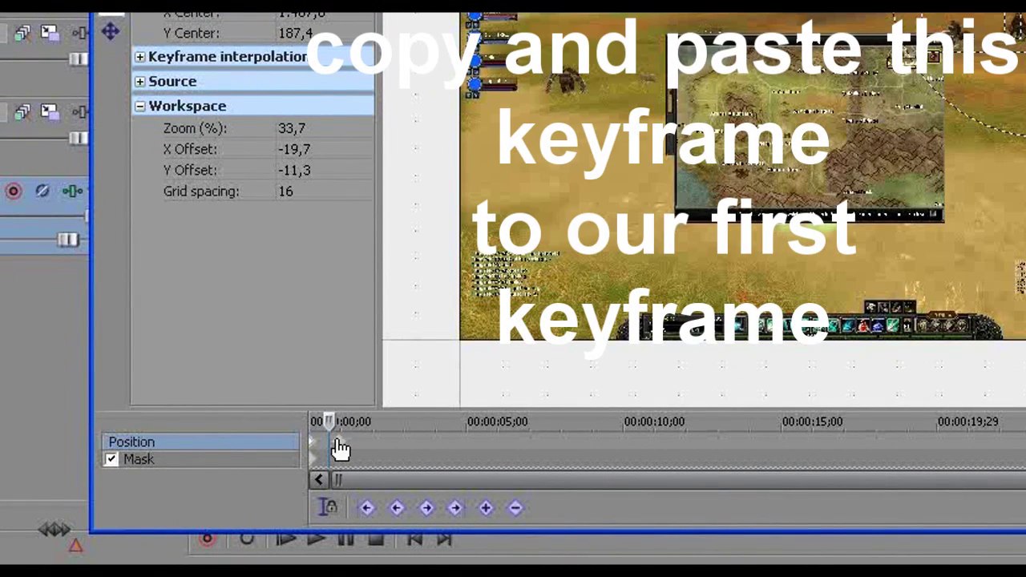
right_click(337, 443)
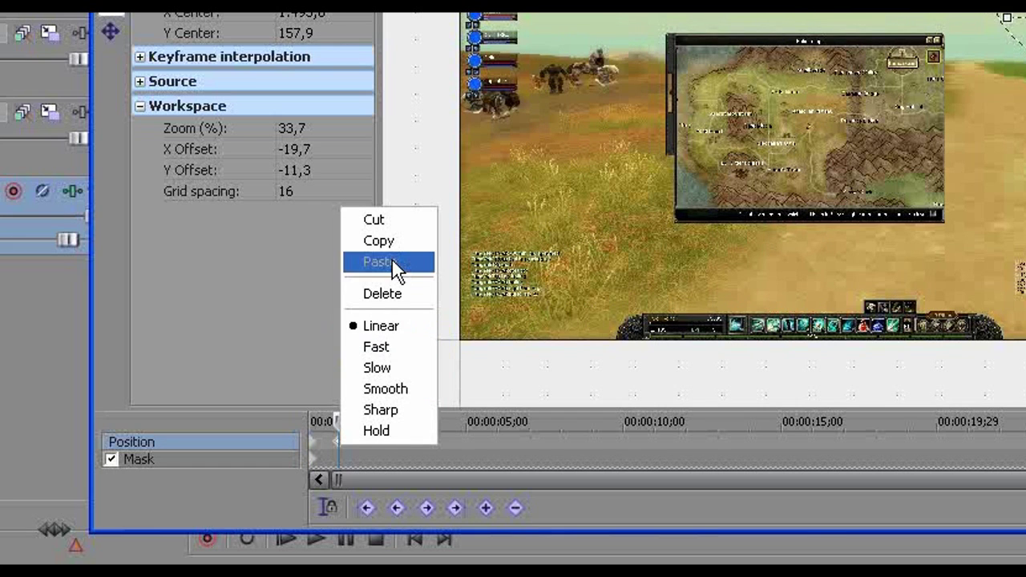
left_click(393, 240)
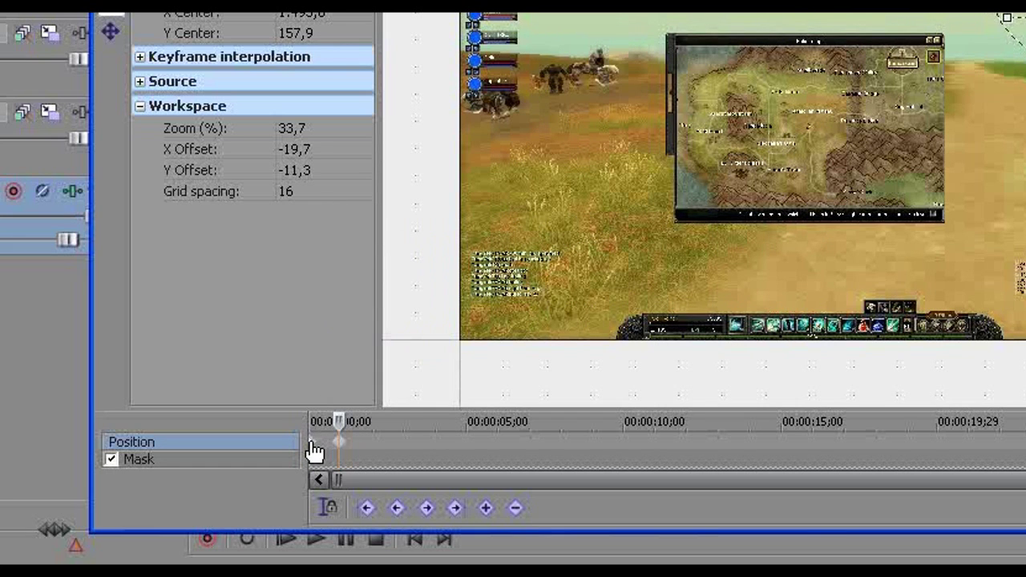
right_click(314, 451)
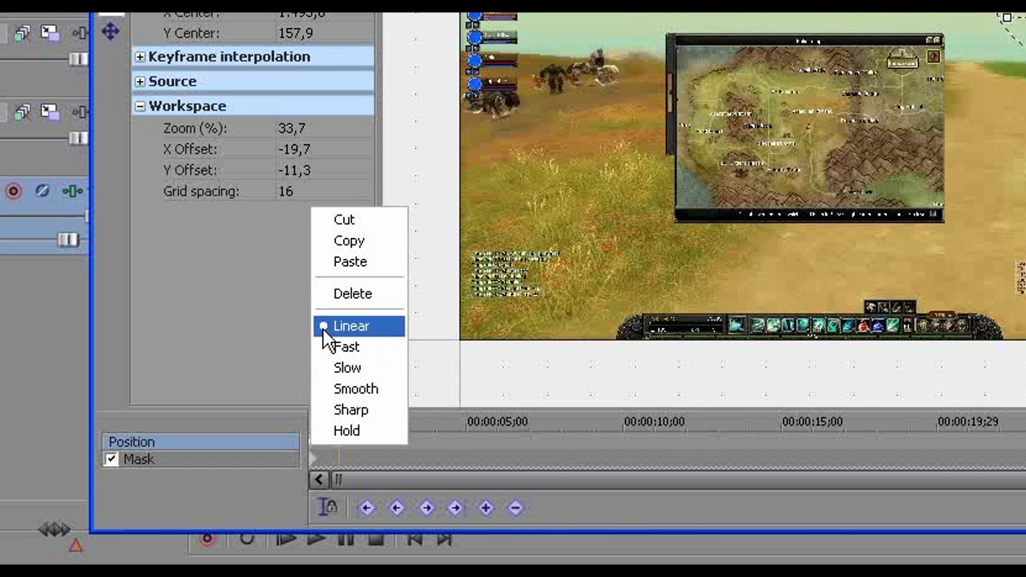
left_click(368, 263)
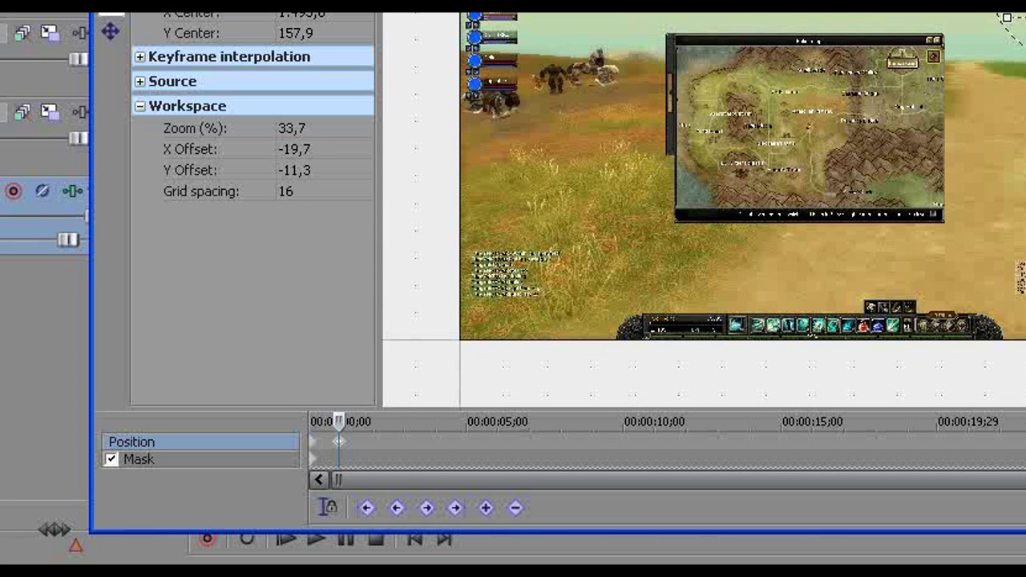
key("Escape")
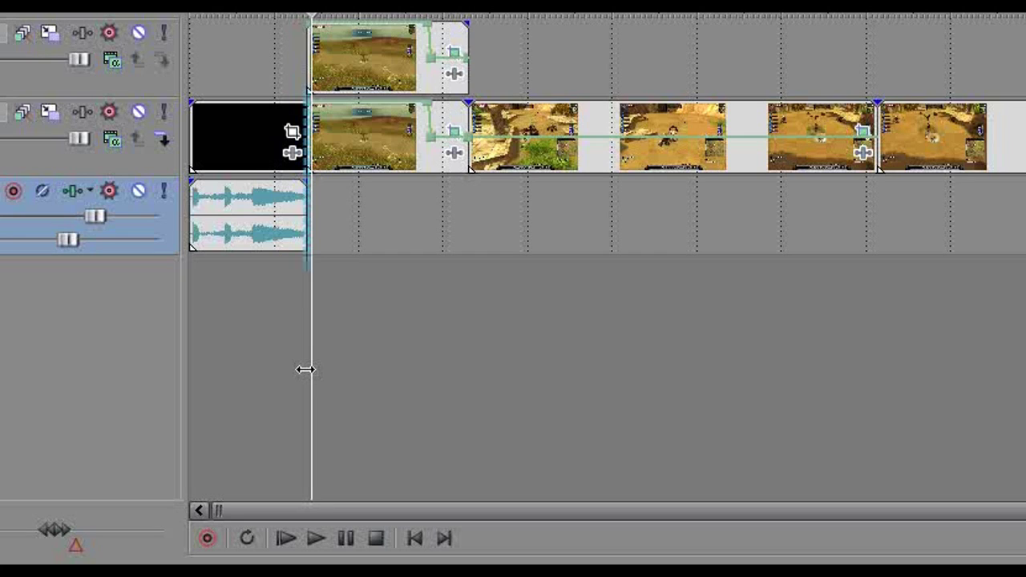
left_click_drag(306, 368, 309, 373)
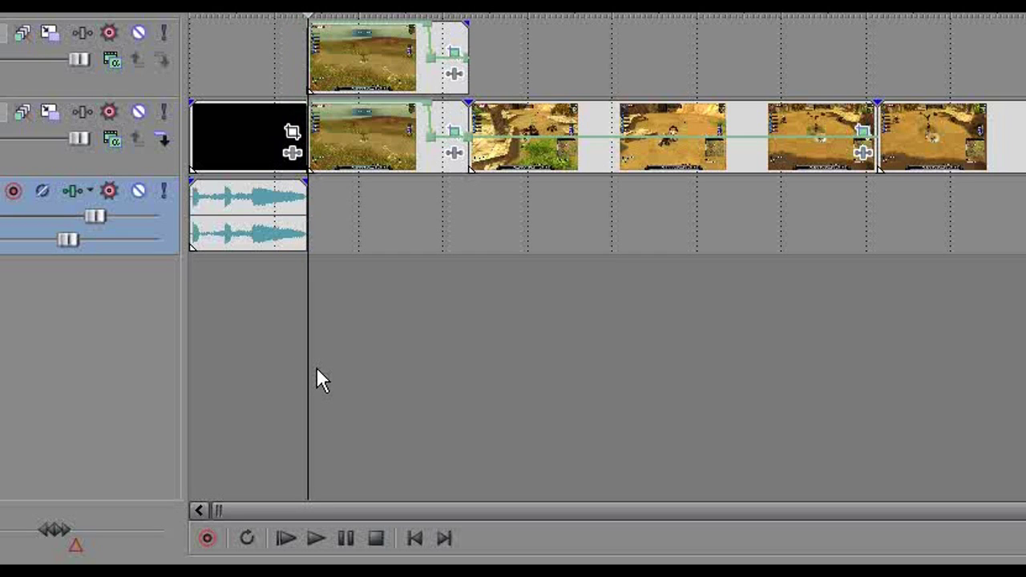
key("space")
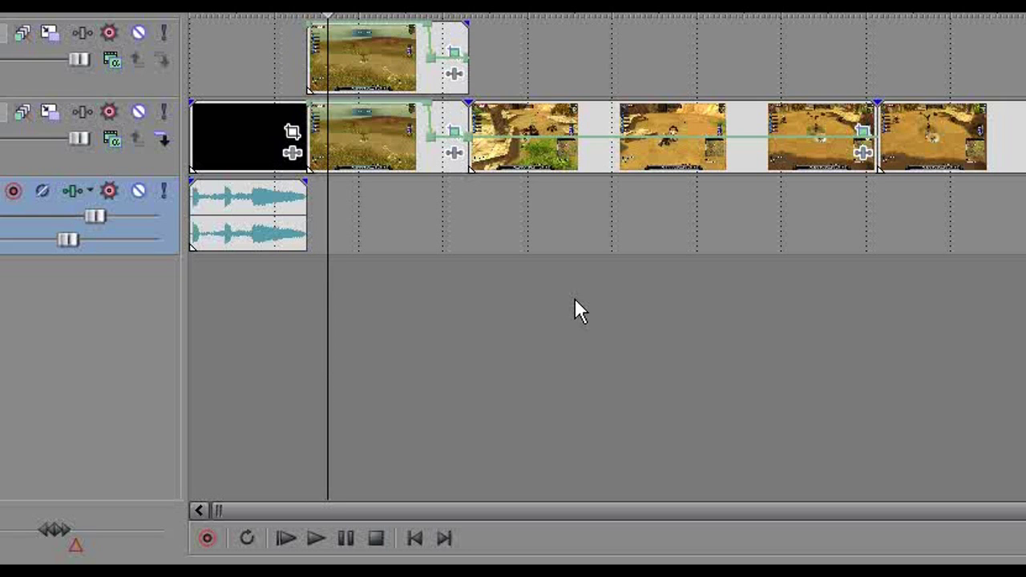
Step: Reopen Event Pan/Crop for the overlay copy, copy its second position keyframe and paste it over the first keyframe at the clip's start
left_click(454, 53)
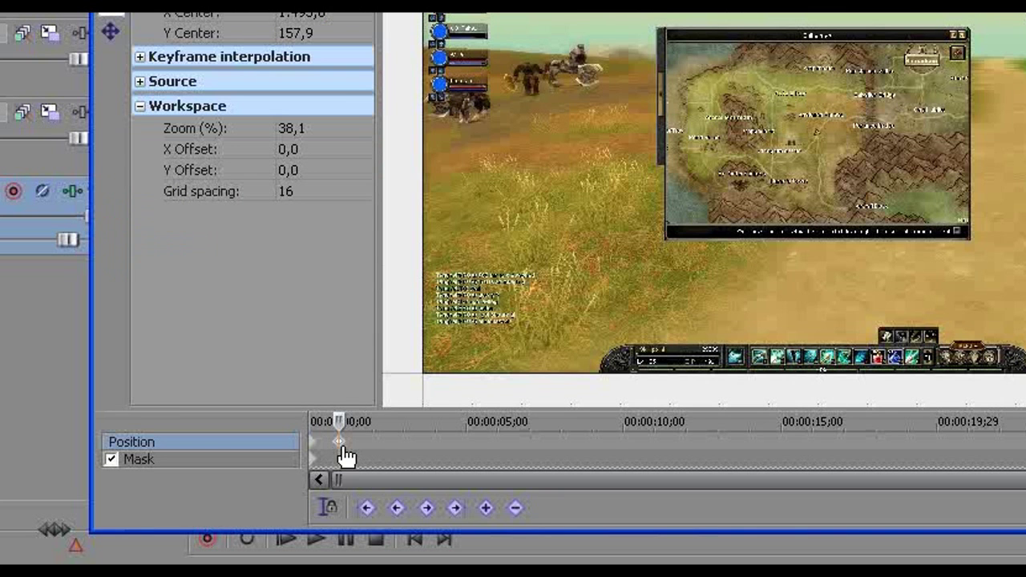
mouse_move(334, 444)
left_mouse_down()
mouse_move(319, 445)
mouse_move(338, 443)
left_mouse_up()
right_click(340, 437)
left_click(379, 258)
left_click(315, 451)
right_click(313, 448)
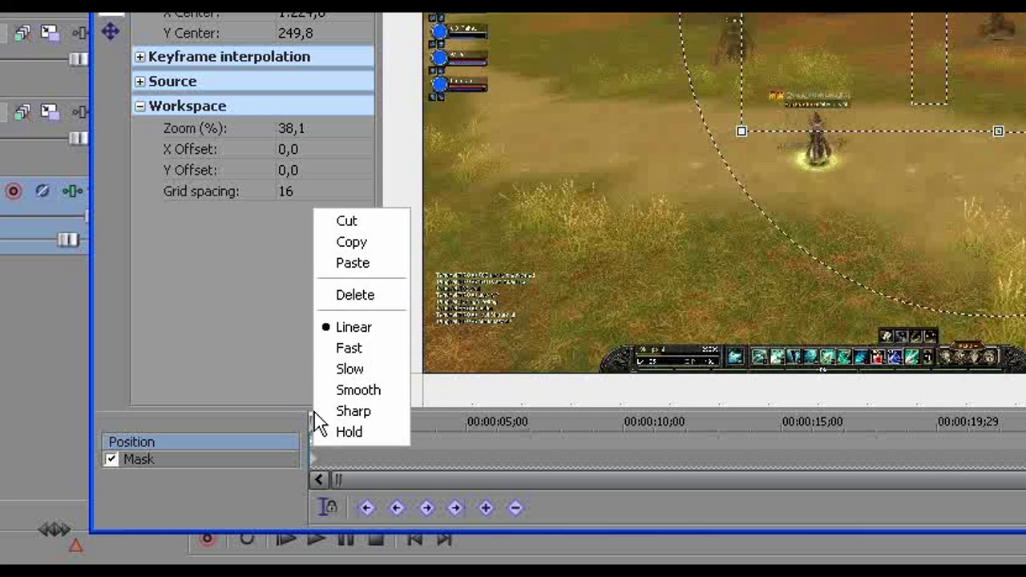
left_click(362, 265)
left_click(1025, 13)
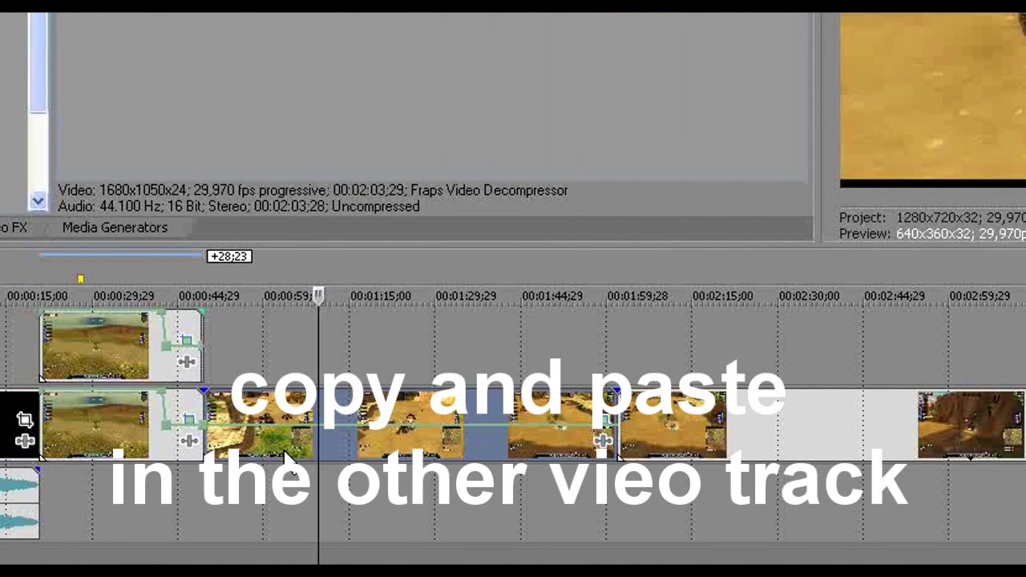
Step: Copy the gameplay part following the searching part, paste it onto the upper video track directly after the minimap overlay, and place the cursor near its start
right_click(287, 462)
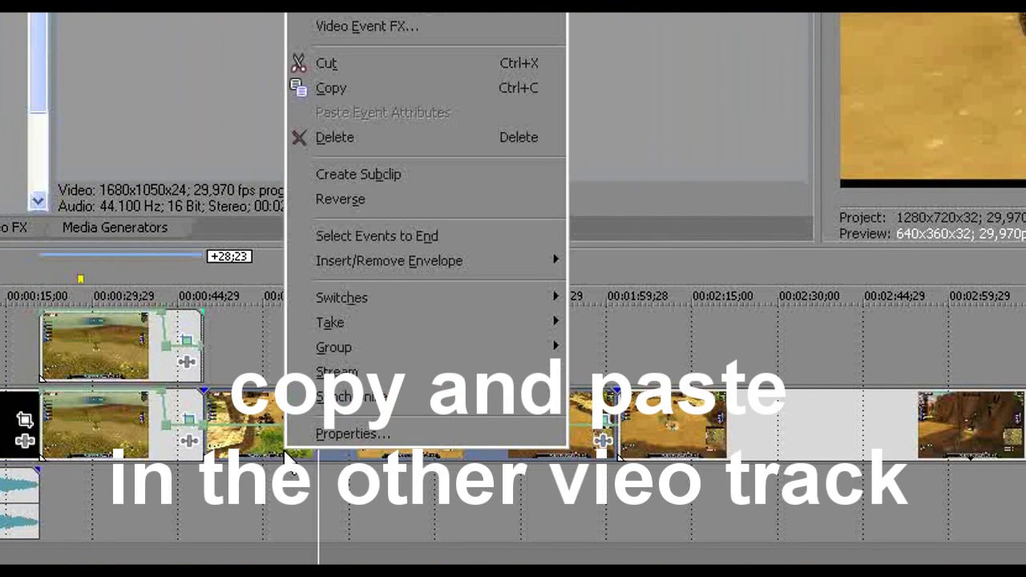
left_click(402, 87)
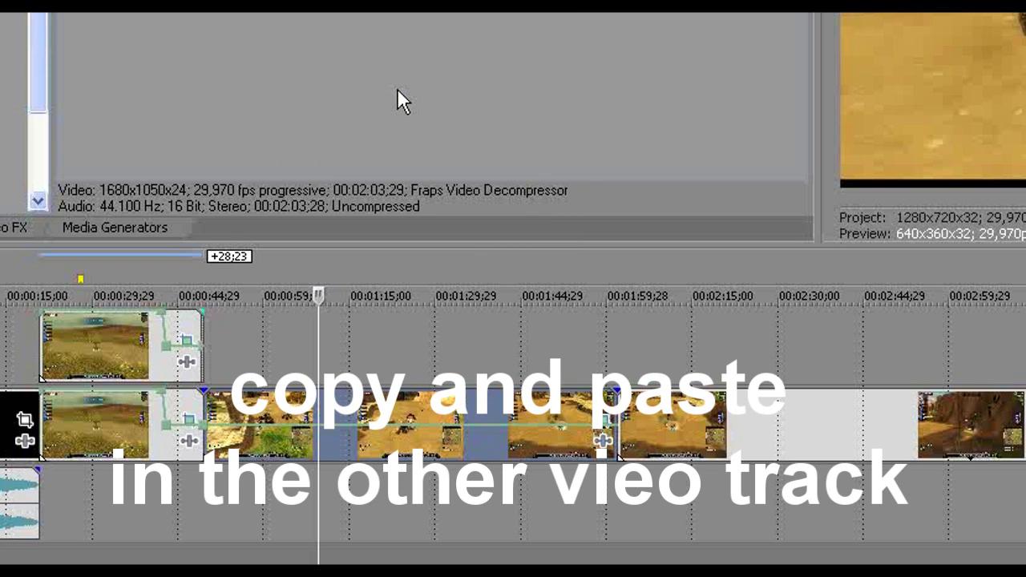
left_click(203, 322)
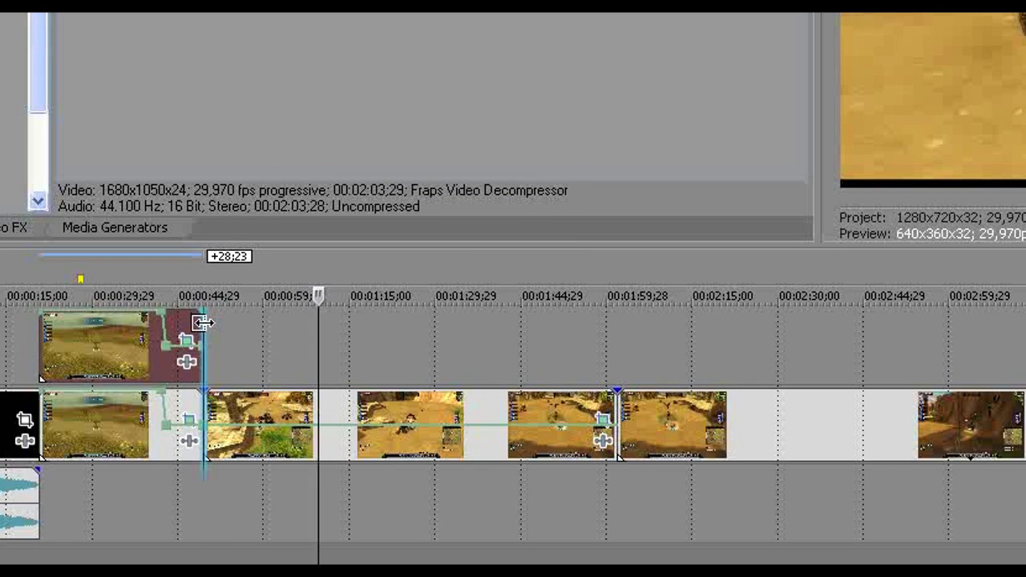
right_click(216, 329)
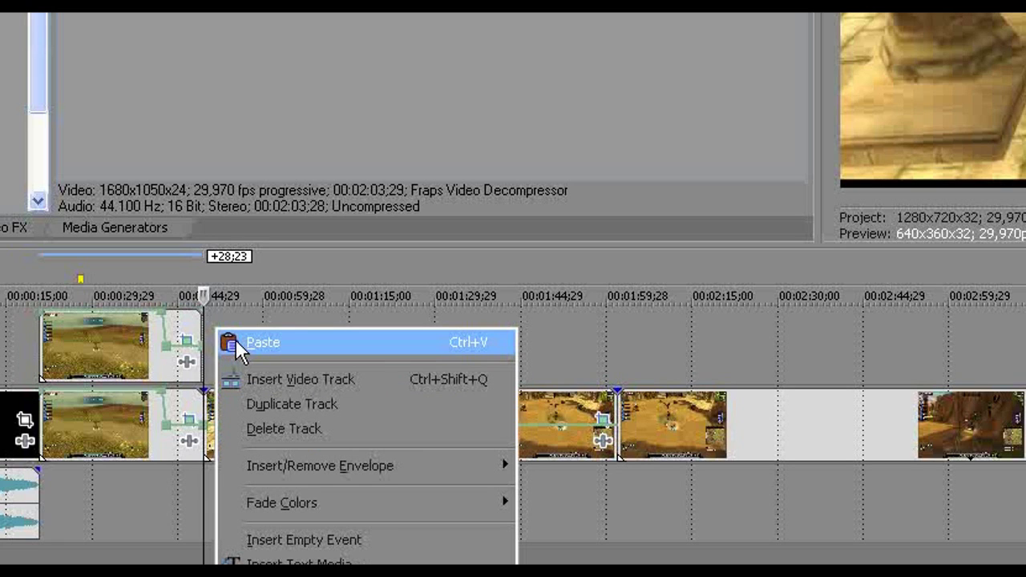
left_click(237, 345)
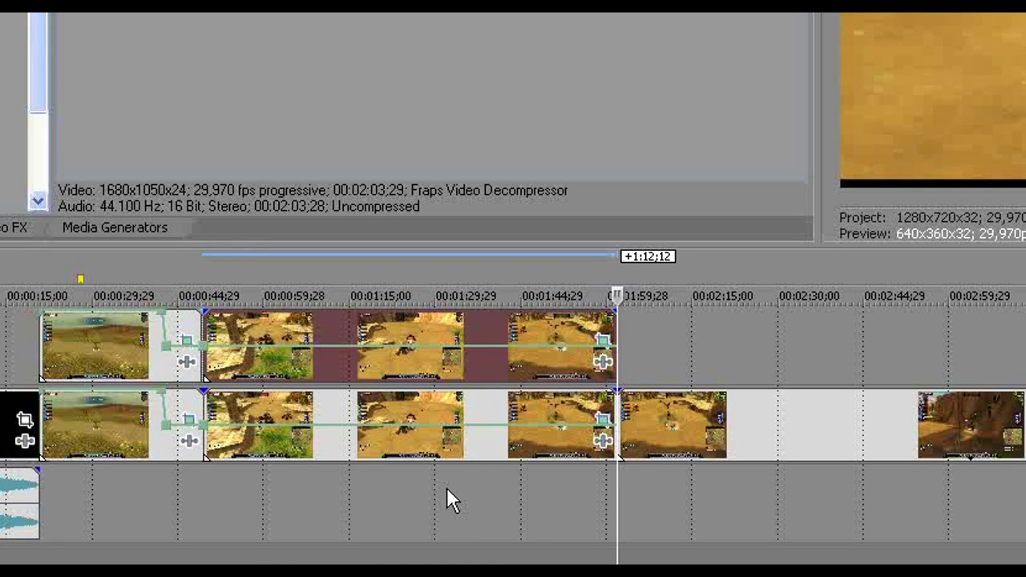
left_click(362, 504)
left_click(225, 521)
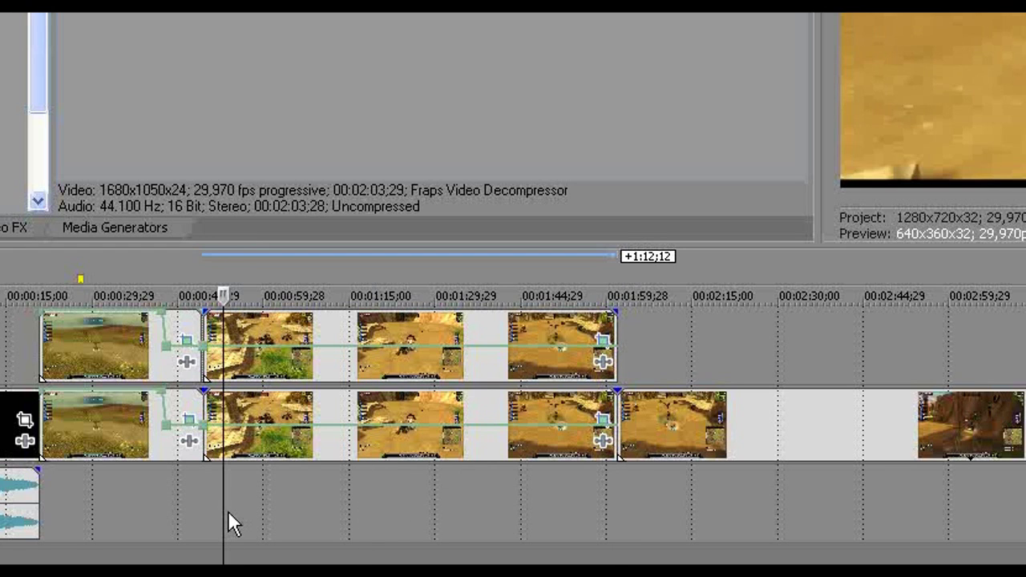
Step: Open Event Pan/Crop for the gameplay copy on the upper video track and enable its mask
left_click(603, 361)
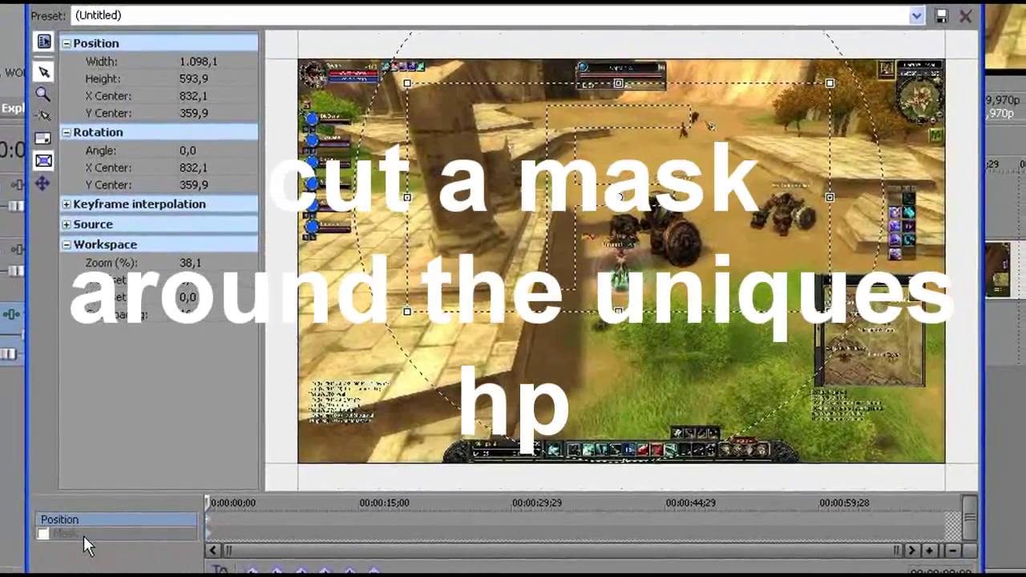
left_click(13, 565)
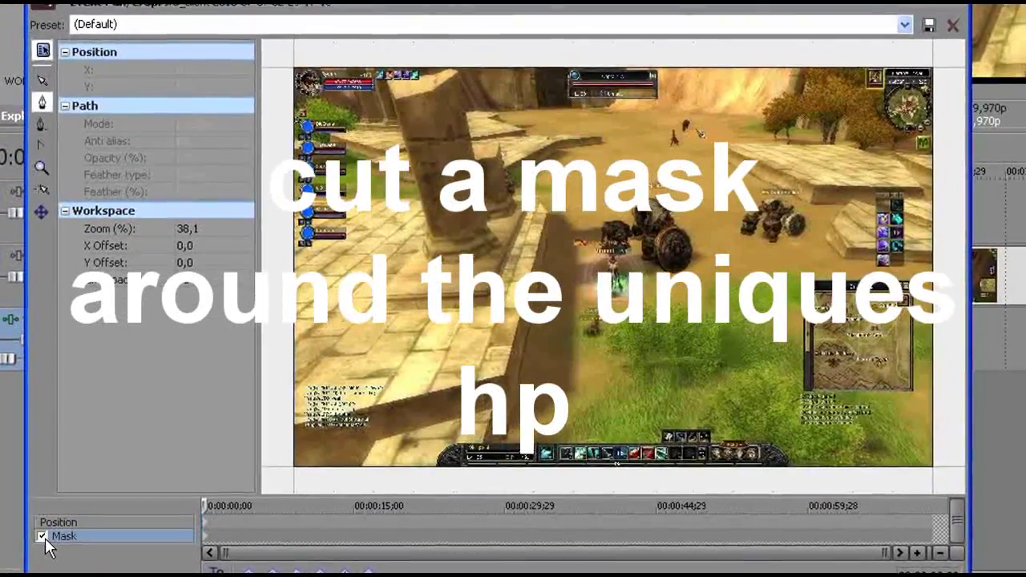
left_click(43, 535)
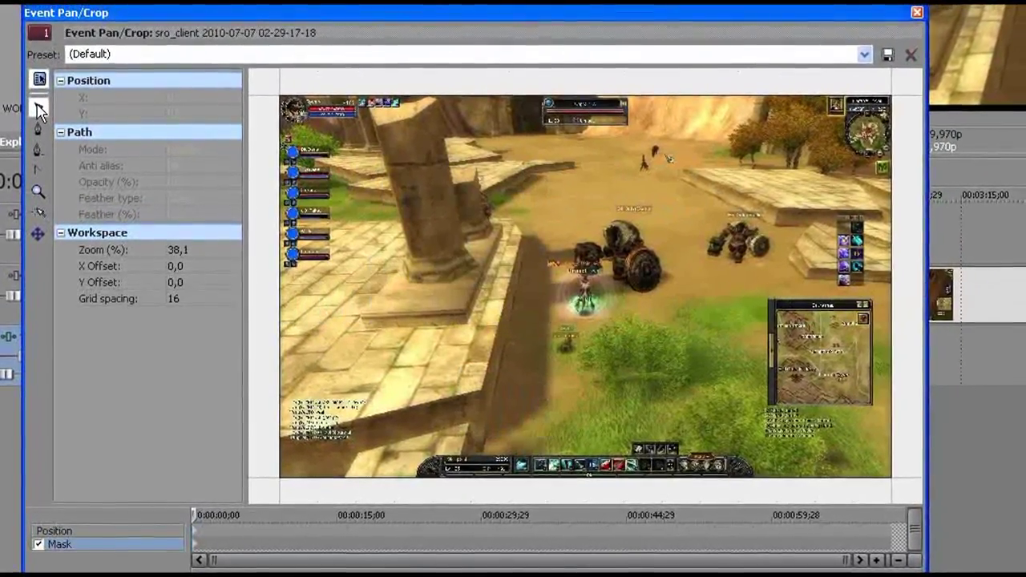
left_click(38, 108)
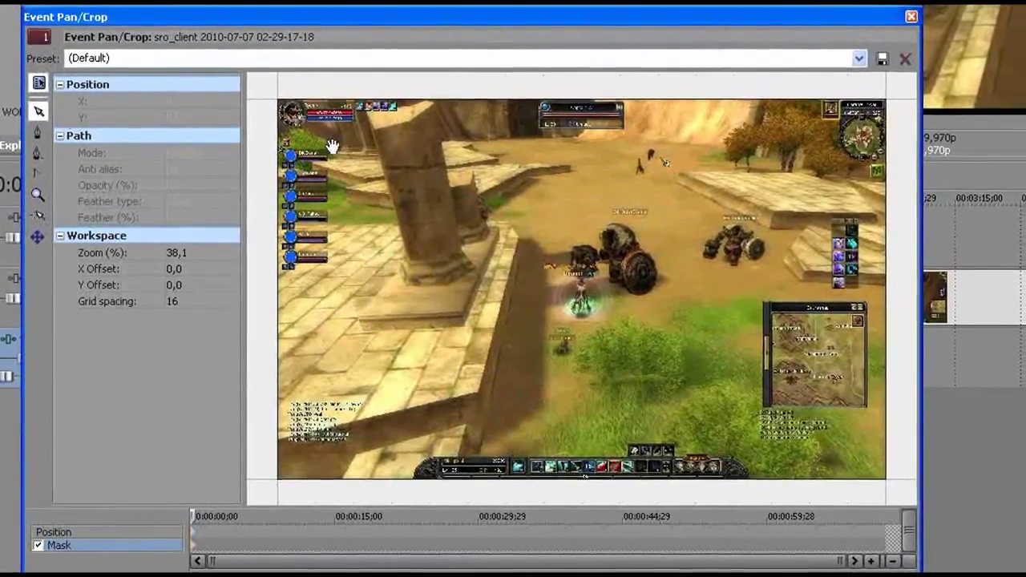
Step: Start a mask path at the lower-left corner of the Captain Ivy HP panel, tracing its left edge and around the blue orb
left_click_drag(521, 153, 533, 314)
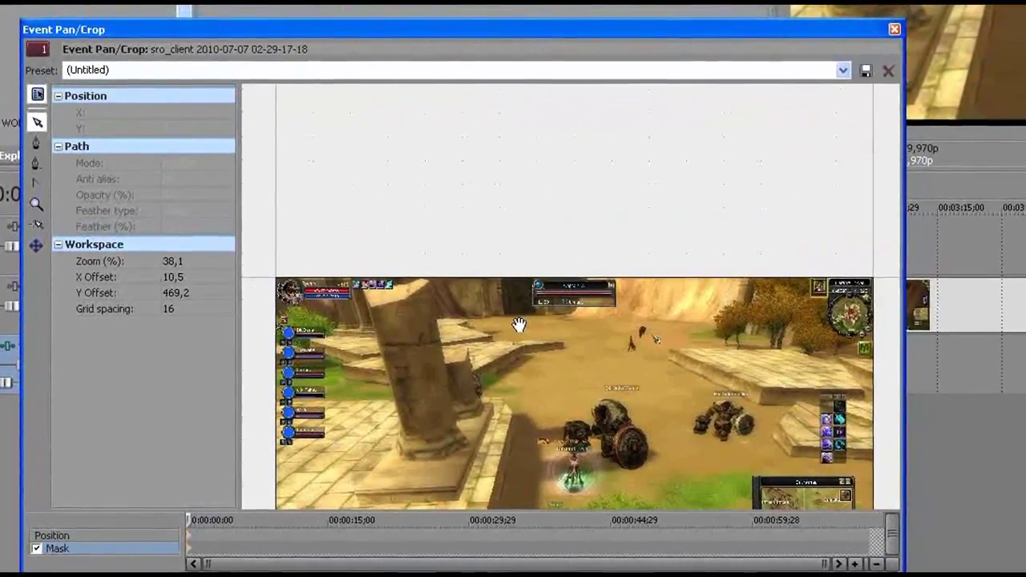
scroll(519, 324, "up", 5)
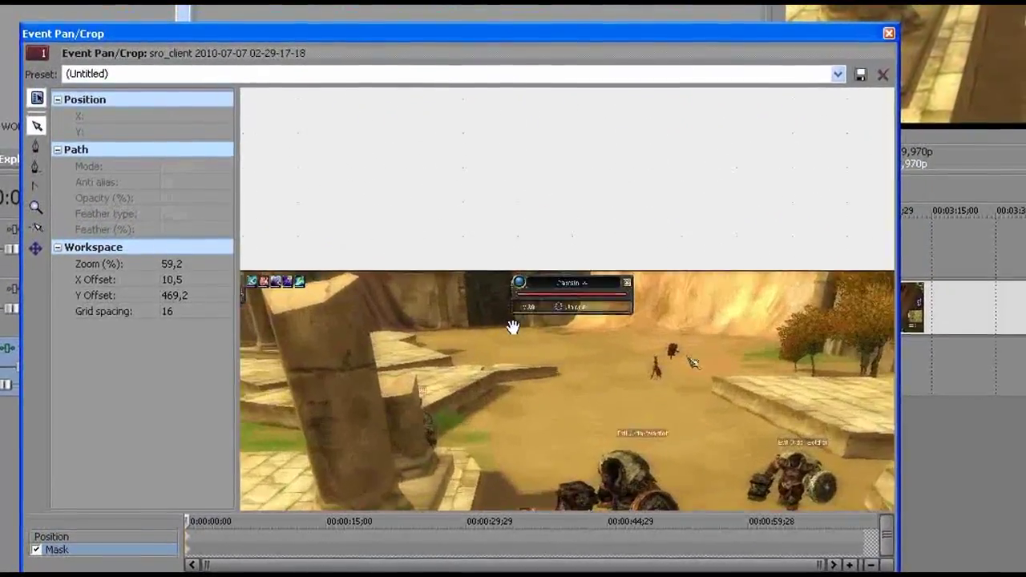
right_click(507, 335)
key("Escape")
scroll(524, 359, "up", 4)
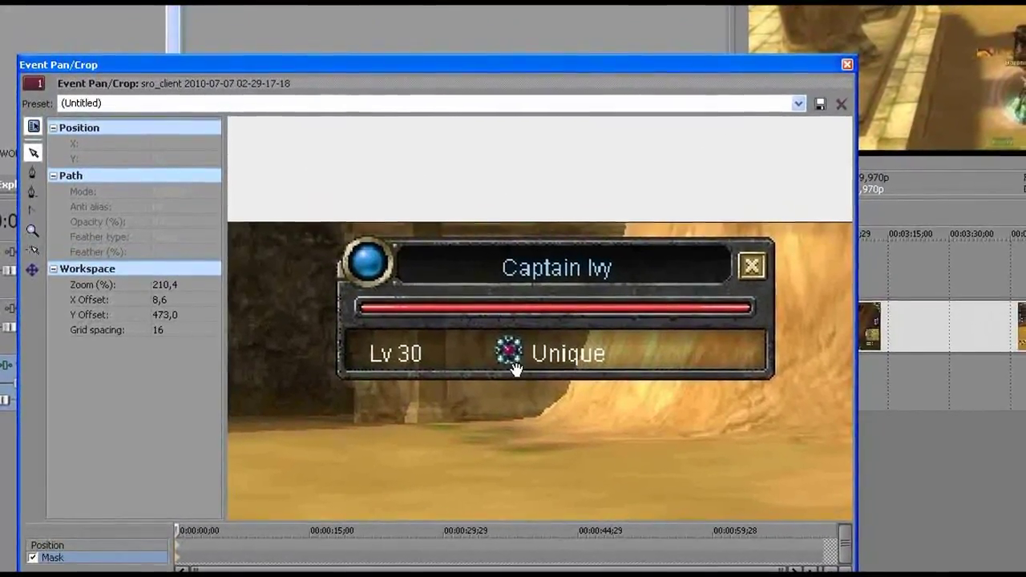
scroll(509, 356, "up", 1)
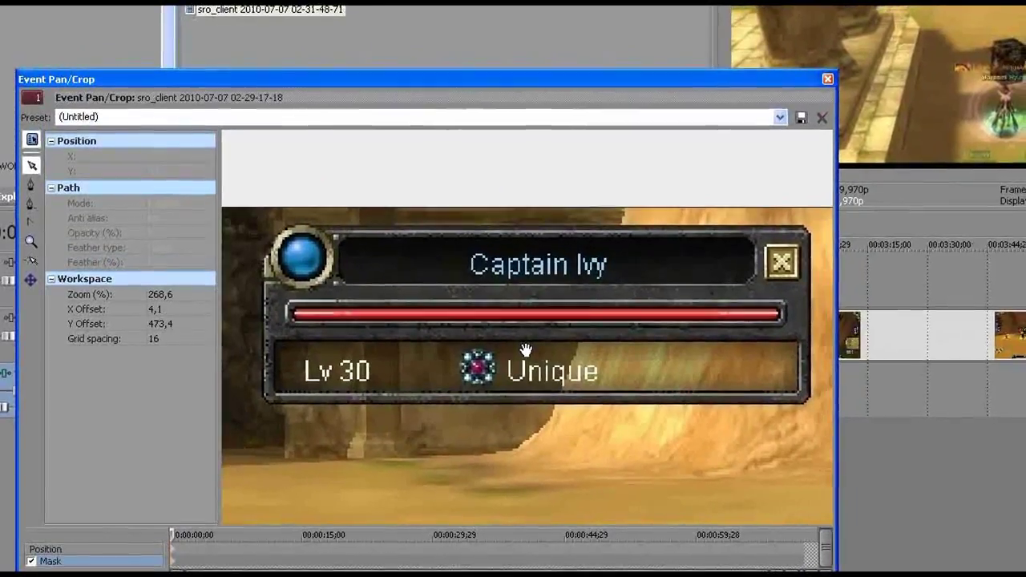
left_click(30, 181)
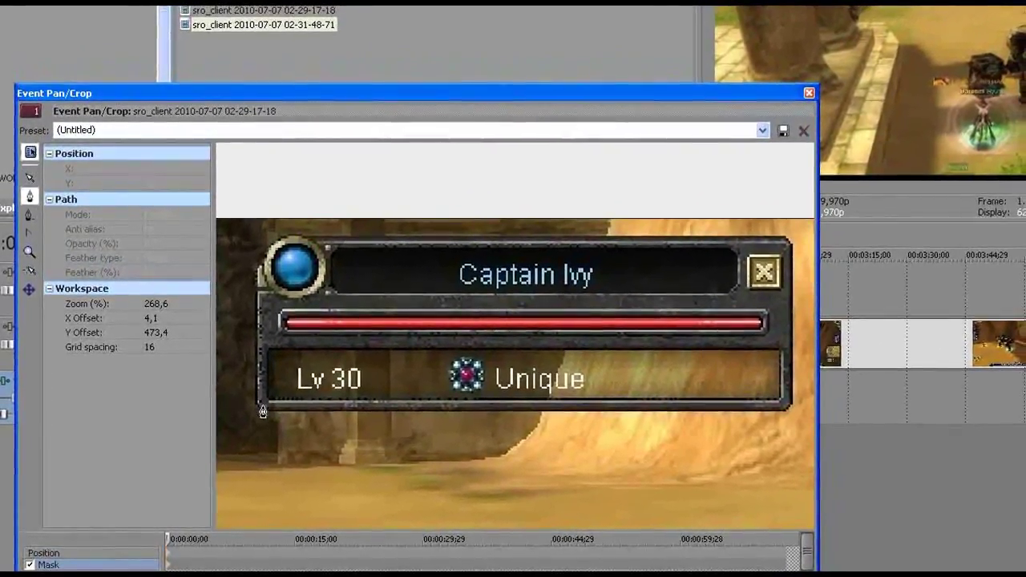
left_click(260, 407)
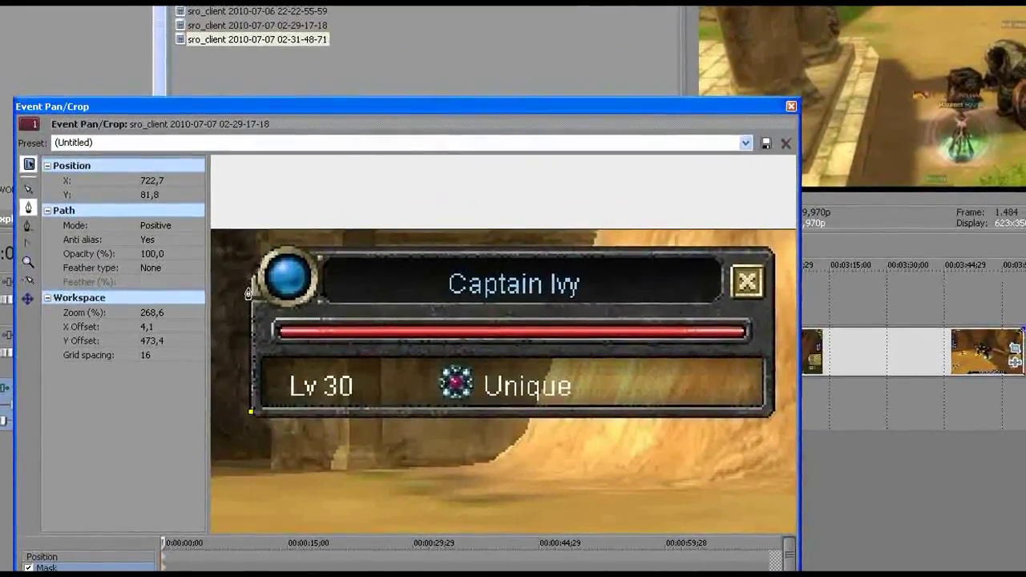
left_click(255, 271)
left_click(252, 281)
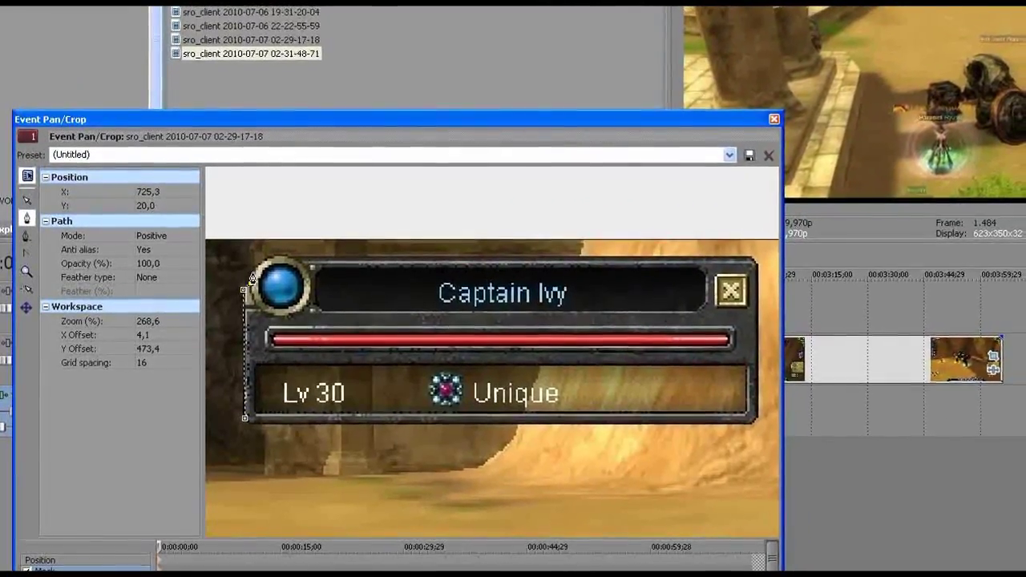
left_click(255, 270)
left_click(260, 261)
left_click(272, 253)
left_click(275, 261)
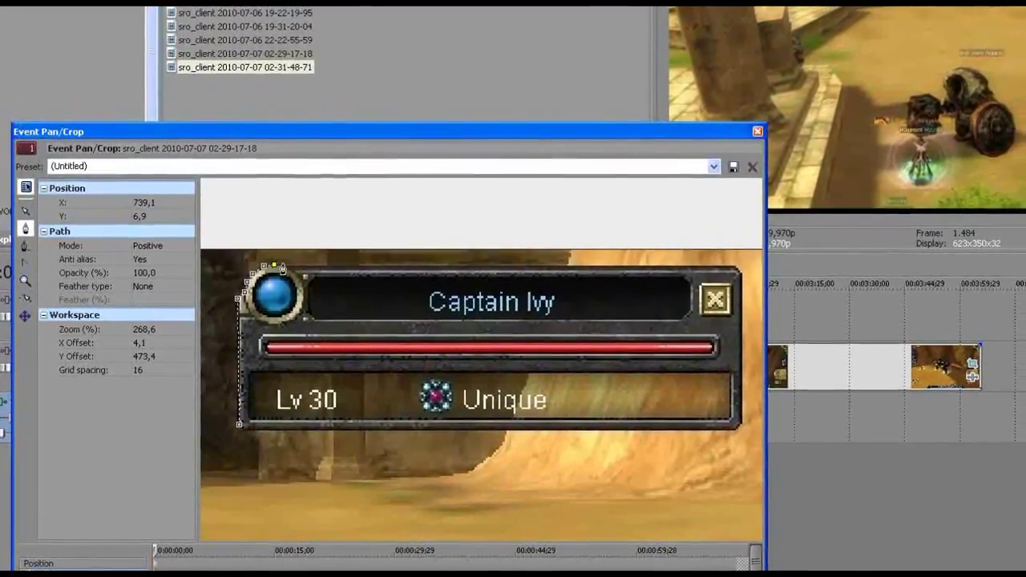
left_click(285, 263)
Step: Continue the mask along the HP panel's top, right and bottom edges and close the path at its starting point
left_click(721, 275)
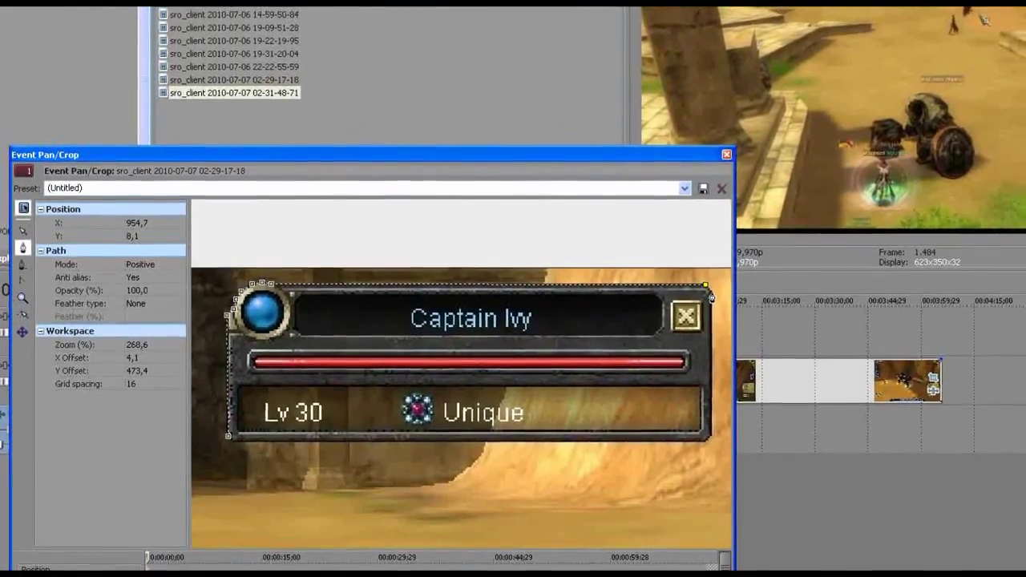
left_click(717, 290)
left_click(699, 440)
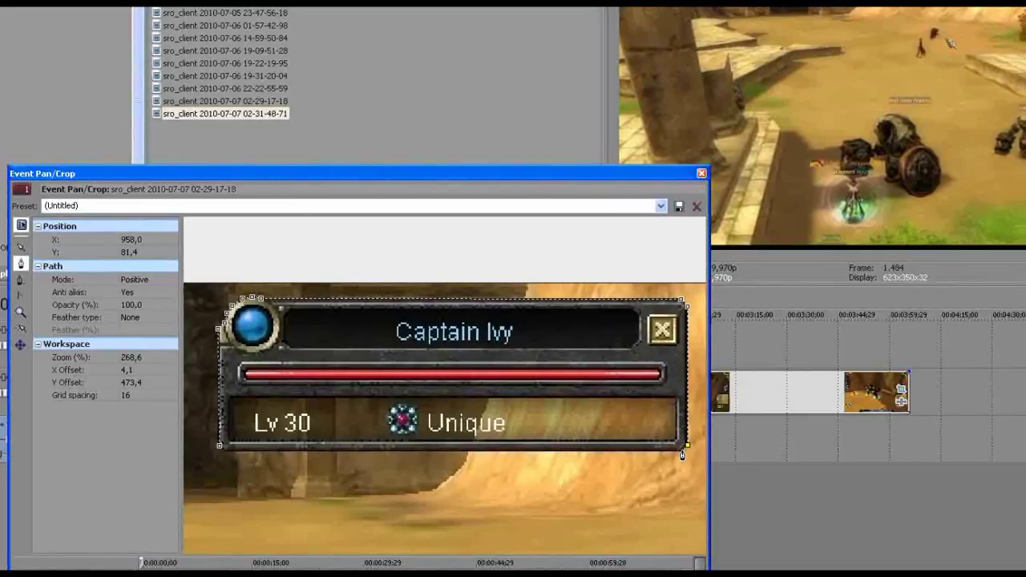
left_click(682, 452)
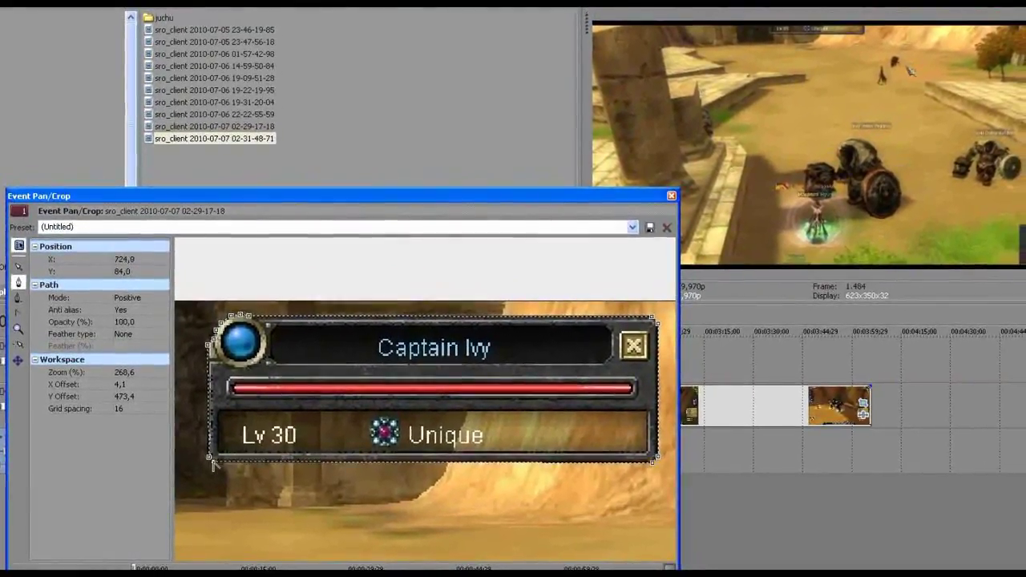
left_click(210, 457)
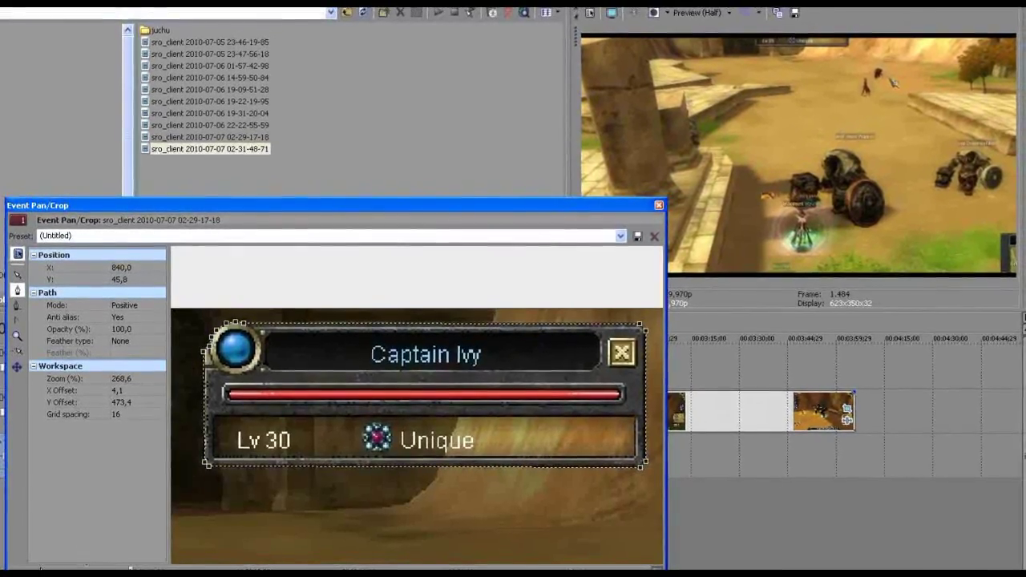
Step: Return to the position settings, centre the crop frame at about X 825.3, Y 388.9 and shrink it to 597.3 × 316.3
left_click(70, 574)
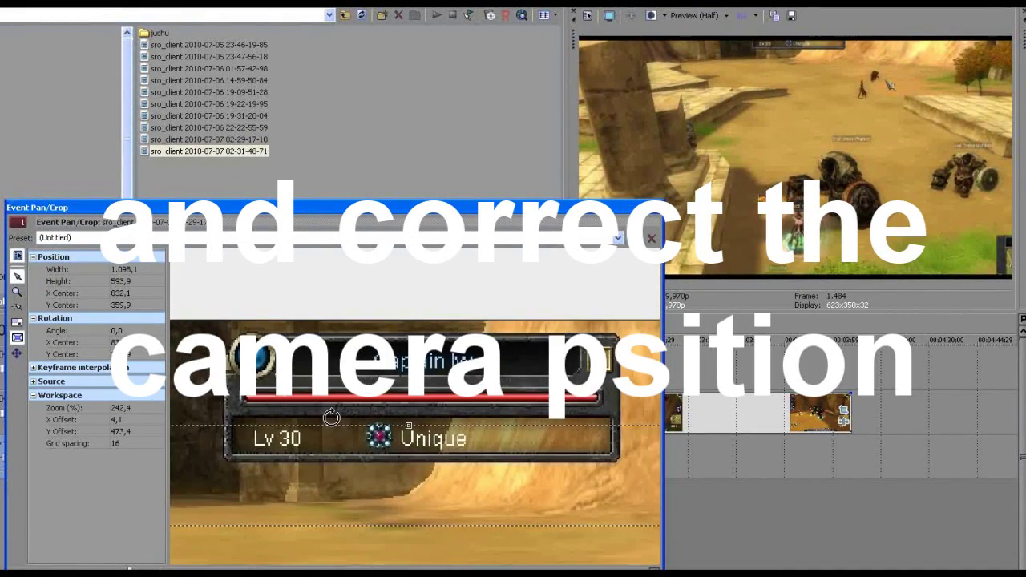
scroll(328, 419, "down", 8)
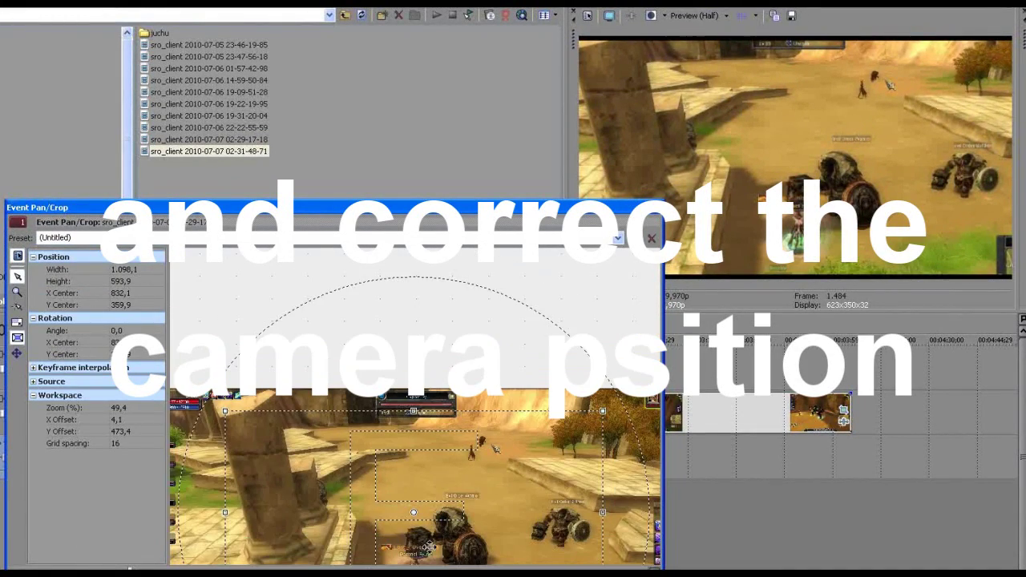
left_click_drag(429, 547, 428, 474)
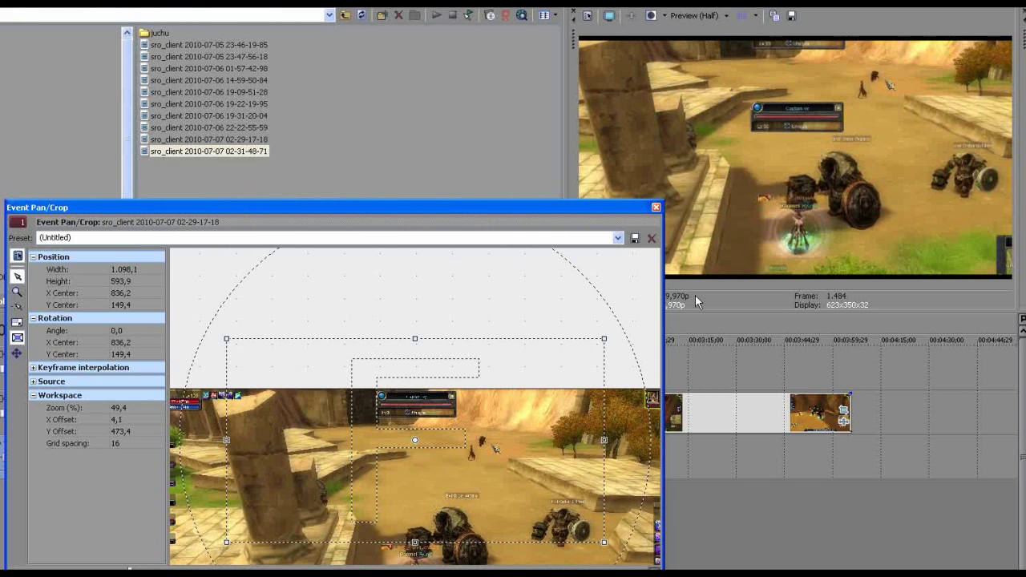
scroll(340, 299, "down", 5)
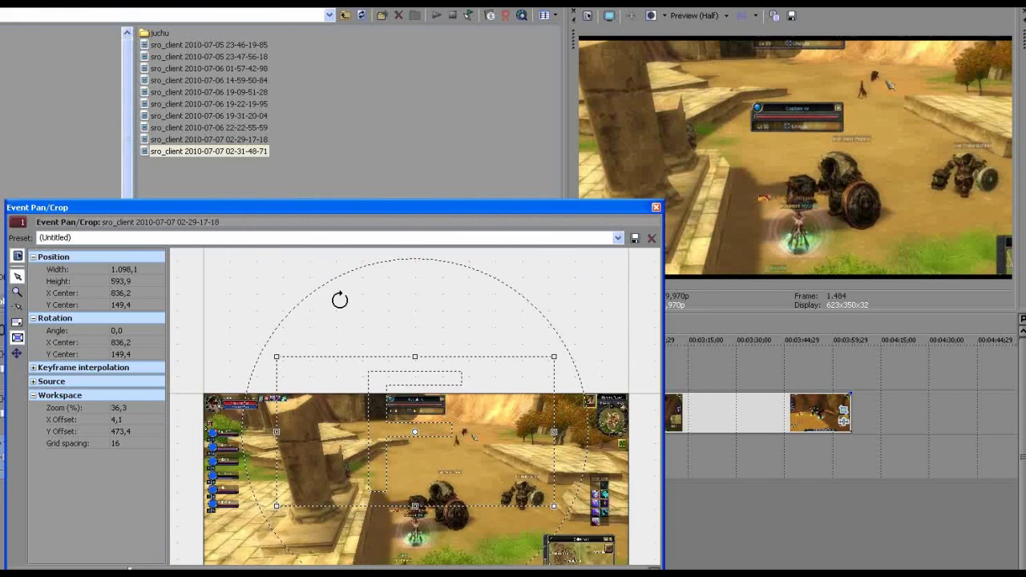
left_click_drag(557, 450, 568, 371)
scroll(569, 372, "up", 3)
scroll(643, 334, "up", 2)
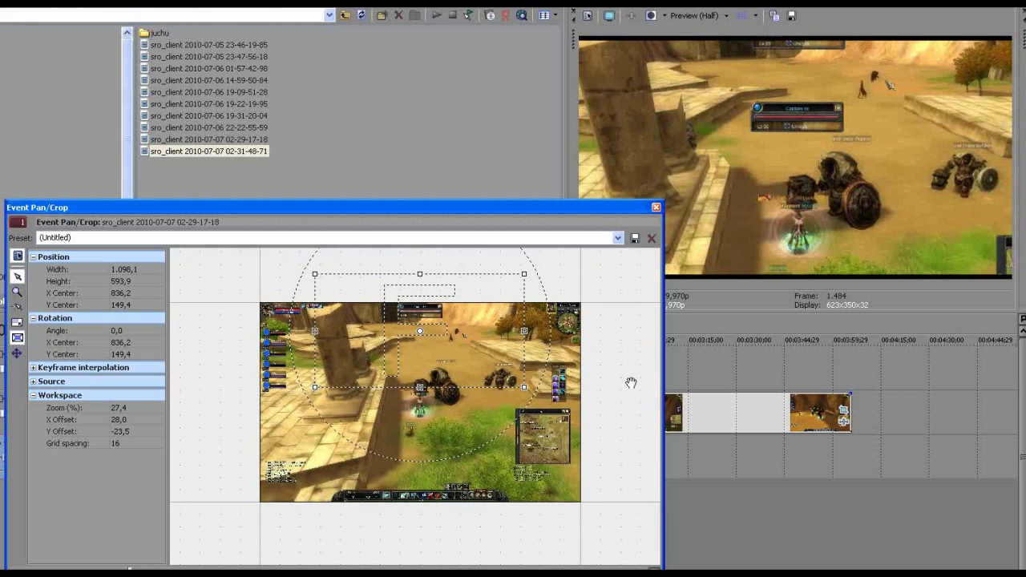
left_click_drag(485, 307, 482, 378)
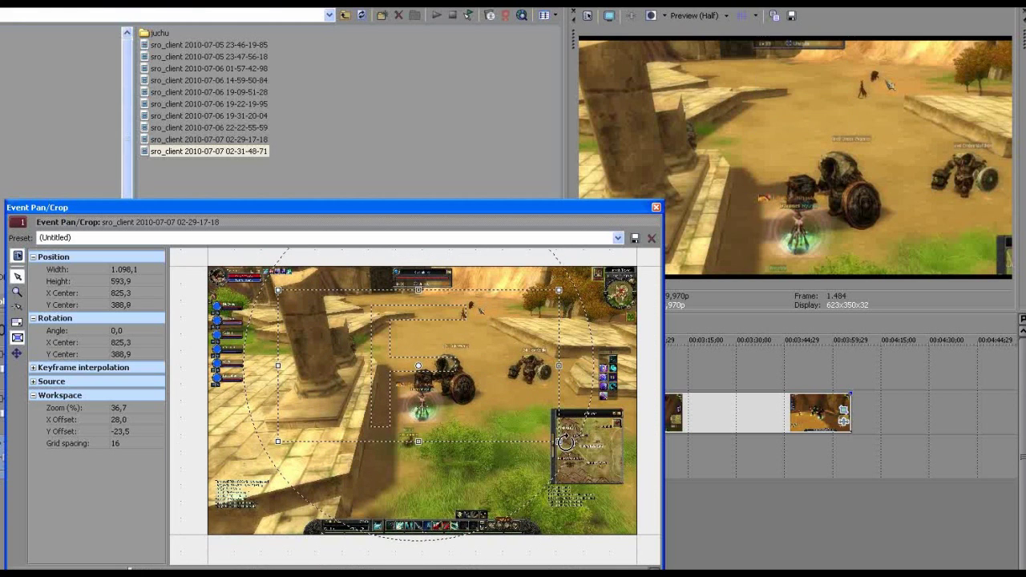
left_click_drag(557, 439, 494, 405)
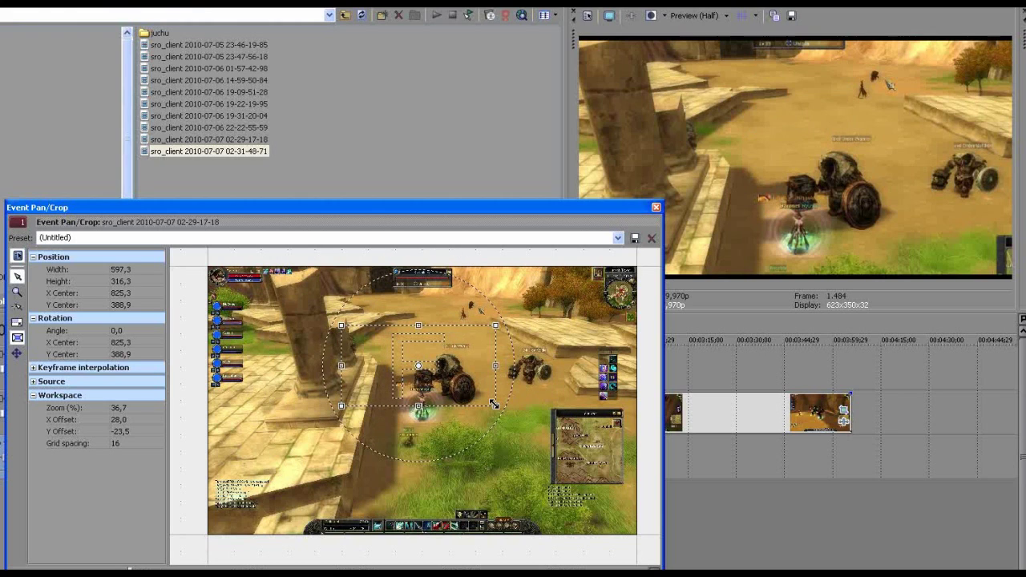
Step: Shift the crop frame until the enlarged HP panel sits in the video's lower-left corner, and close Event Pan/Crop
left_click_drag(448, 372, 470, 282)
left_click_drag(435, 208, 318, 192)
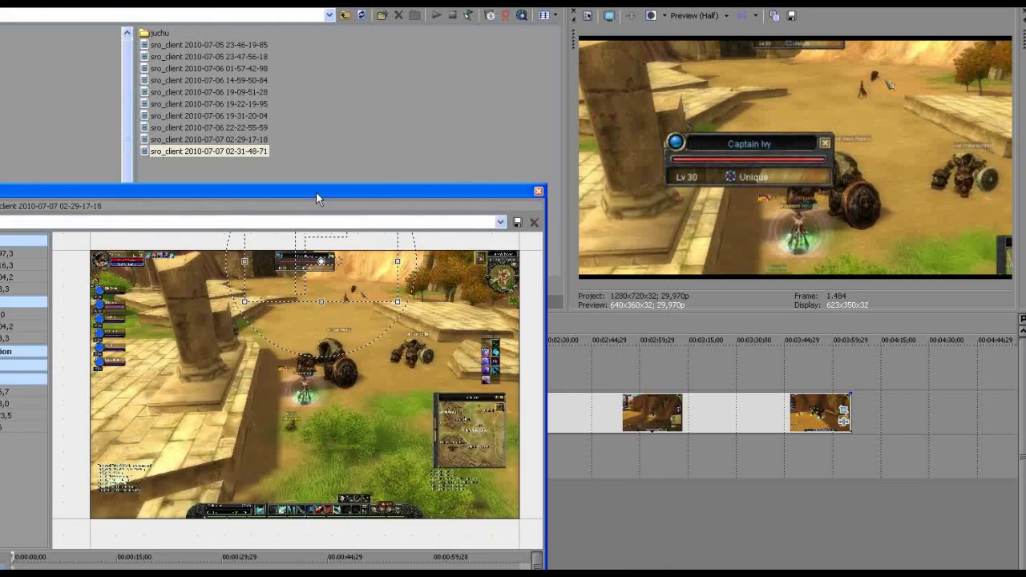
left_click_drag(342, 284, 371, 255)
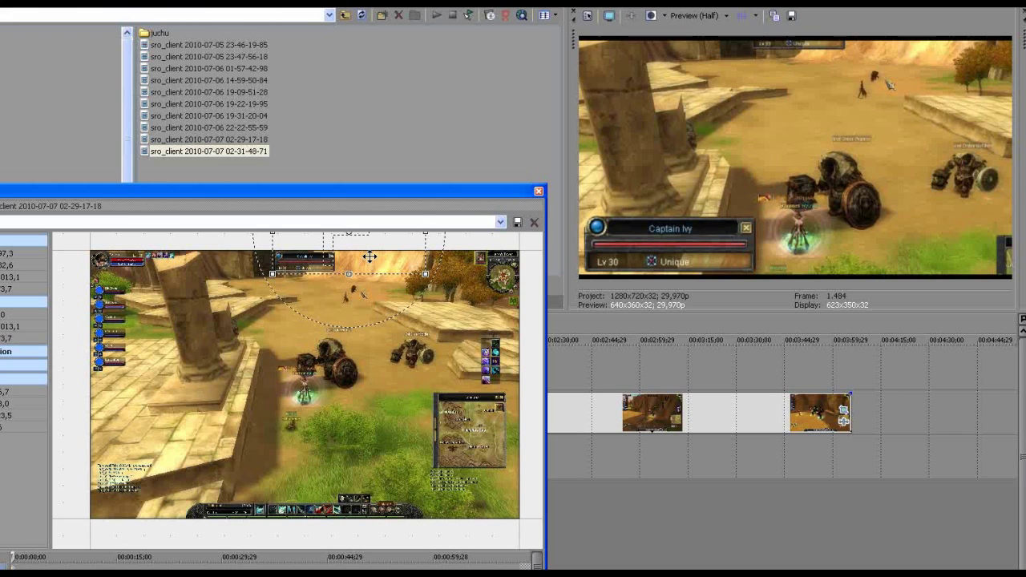
left_click_drag(369, 256, 370, 256)
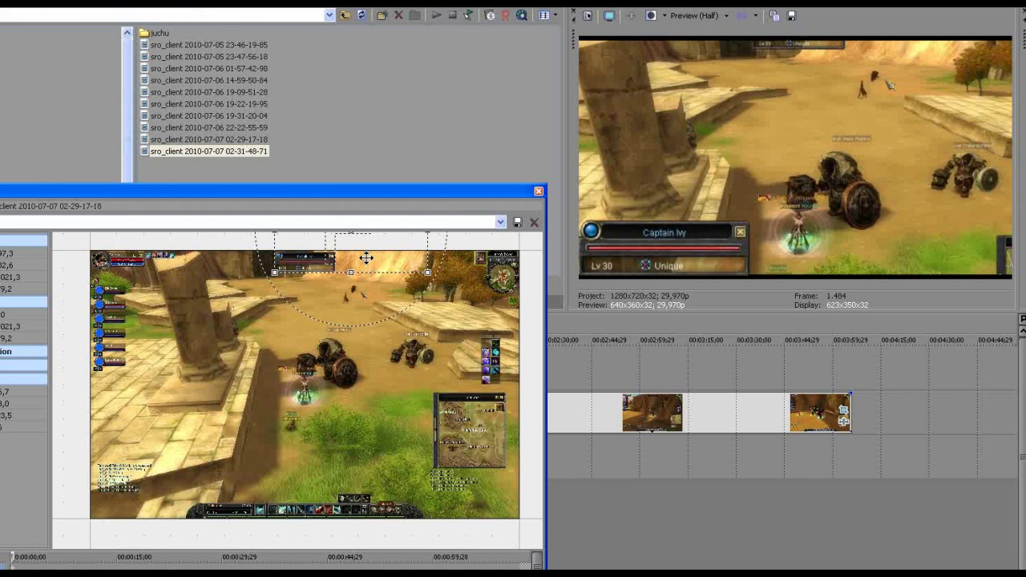
left_click(538, 192)
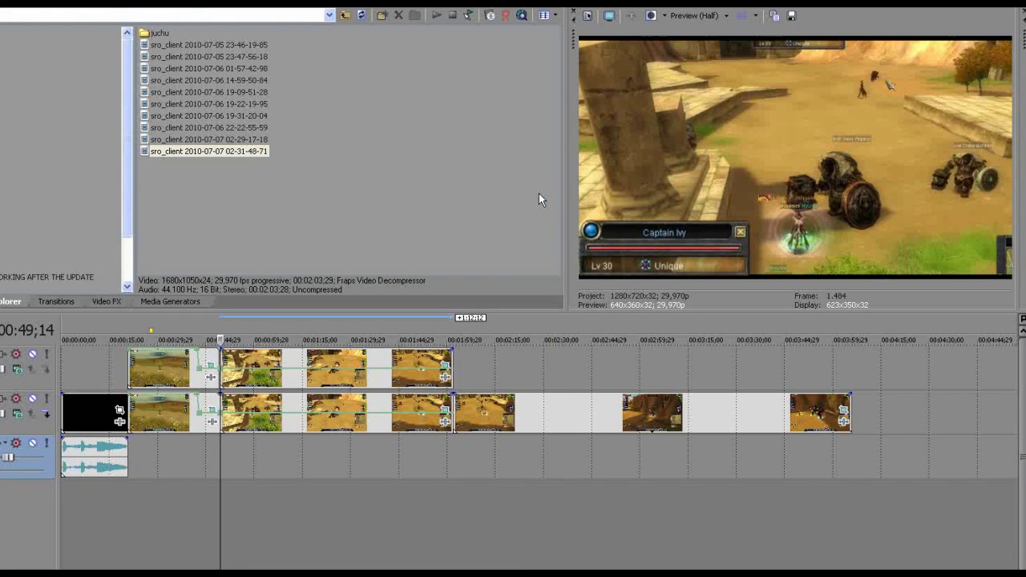
Step: Locate the stretch where the HP panel is missing from the overlay, and split both video tracks at the frame where it returns
left_click(242, 515)
left_click(309, 515)
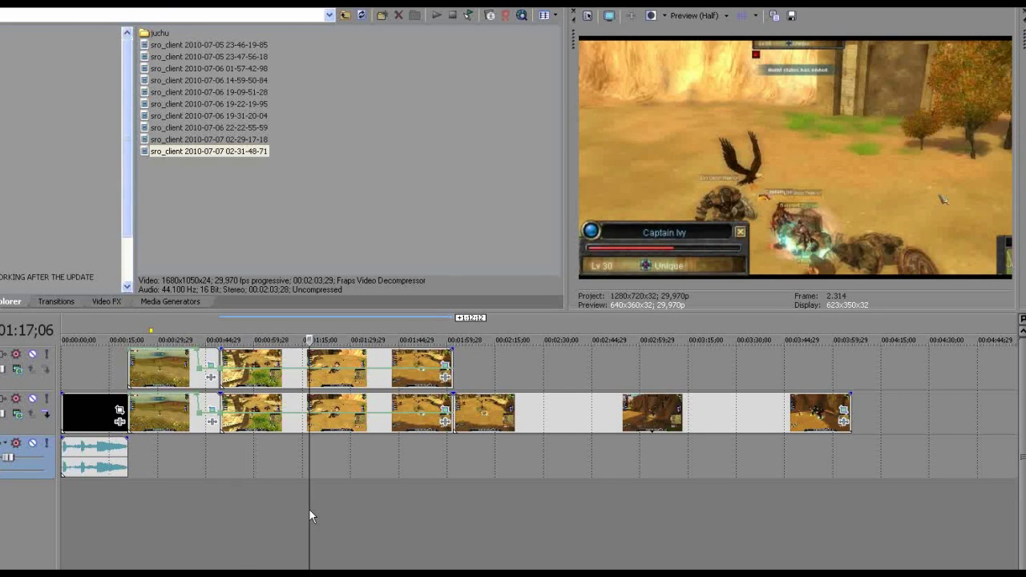
left_click(364, 515)
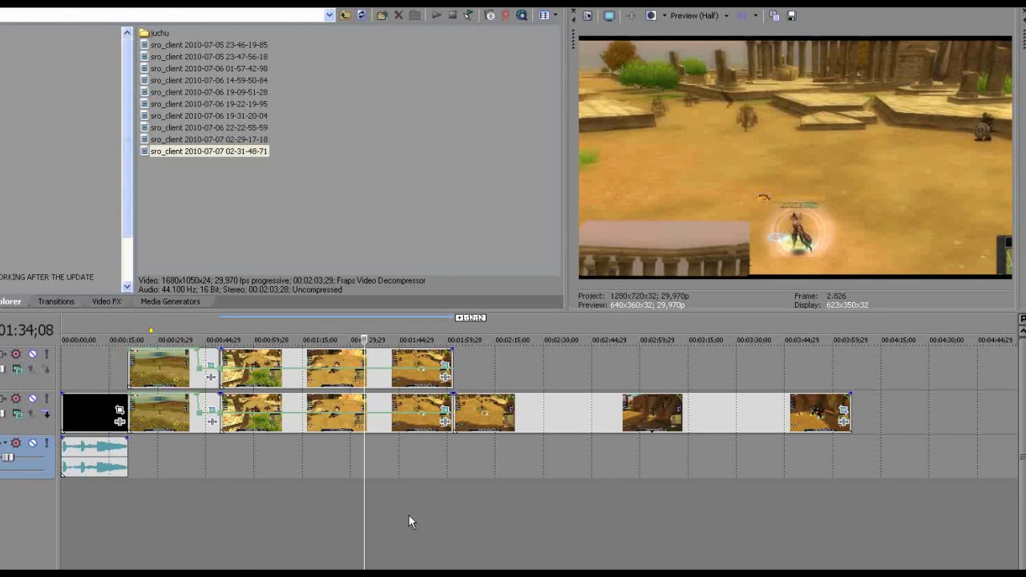
left_click(351, 523)
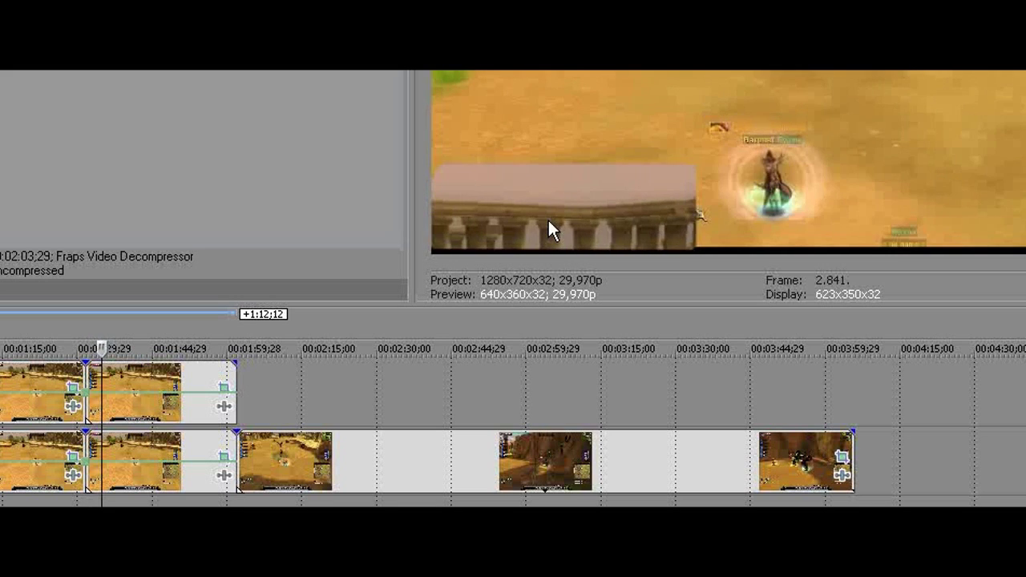
key("Left")
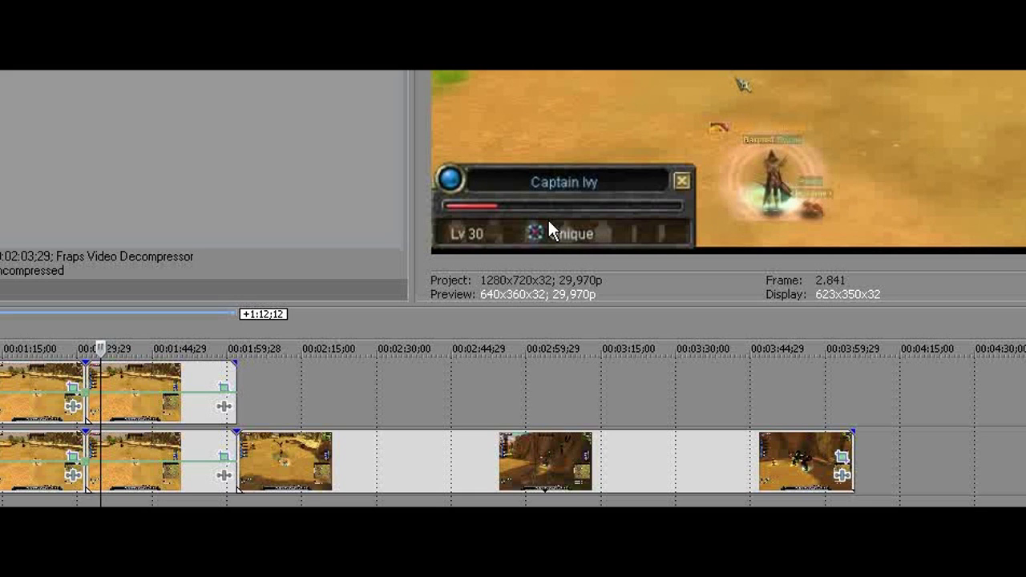
key("Left")
key("Right")
key("s")
scroll(170, 375, "up", 2)
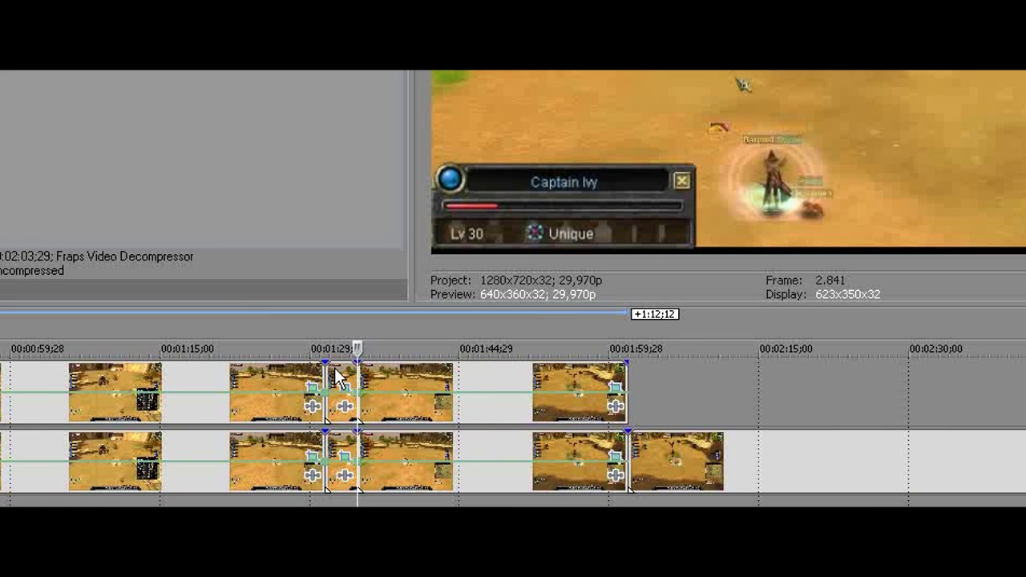
Step: Delete the short upper-track piece without the HP panel, and check the remaining overlay up to its end
left_click(336, 372)
right_click(336, 369)
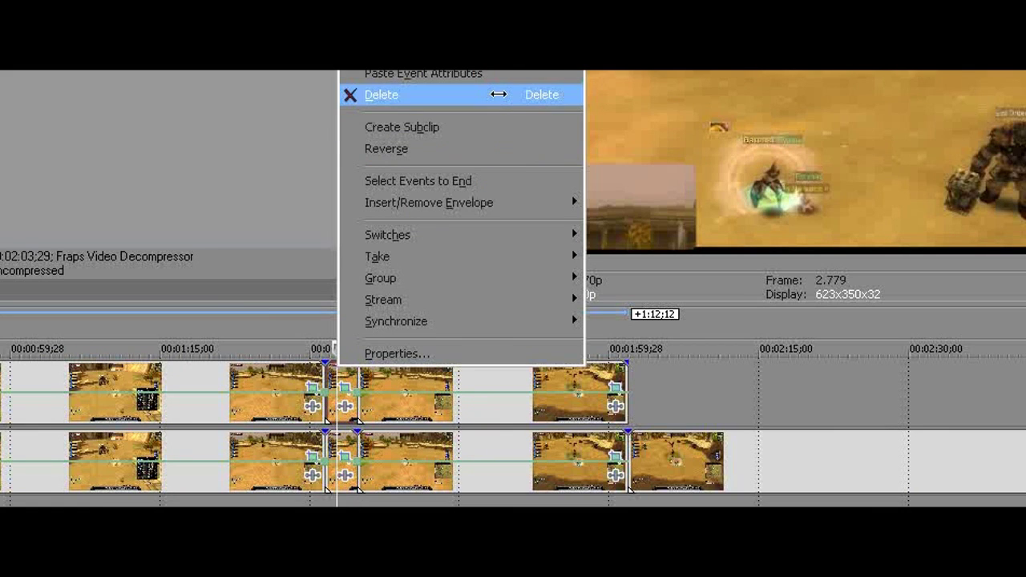
left_click(499, 94)
scroll(346, 417, "down", 3)
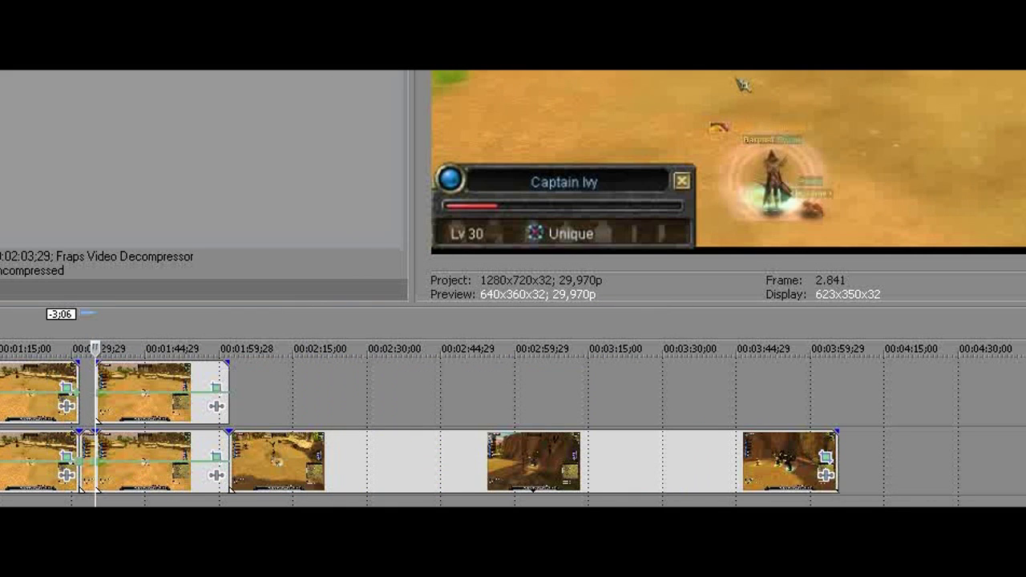
key("Right")
key("Right")
key("Right")
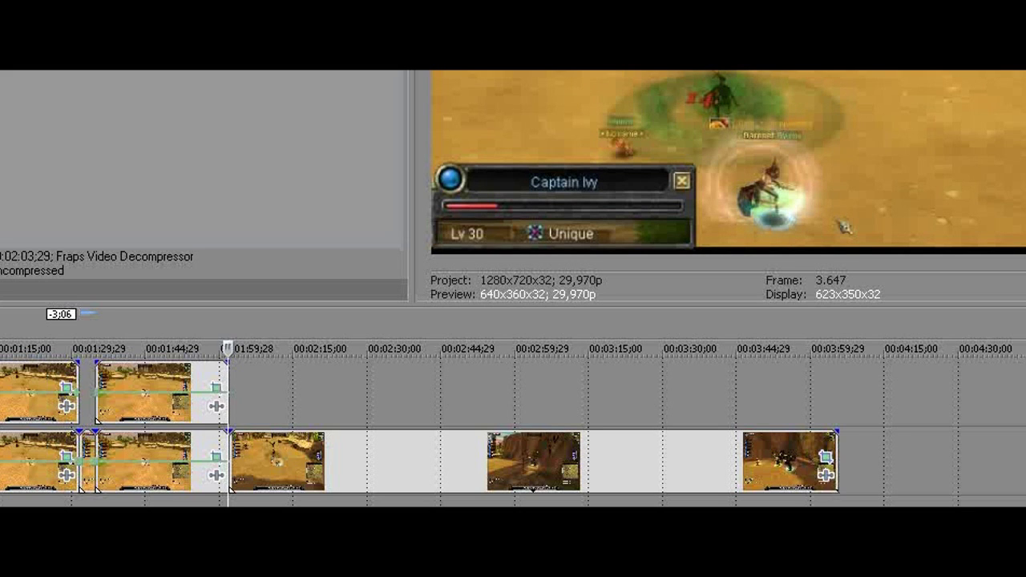
Step: Copy the final recording clip onto the upper track directly above the original, with its mask and crop reworked to show the enlarged HP panel
left_click(290, 471)
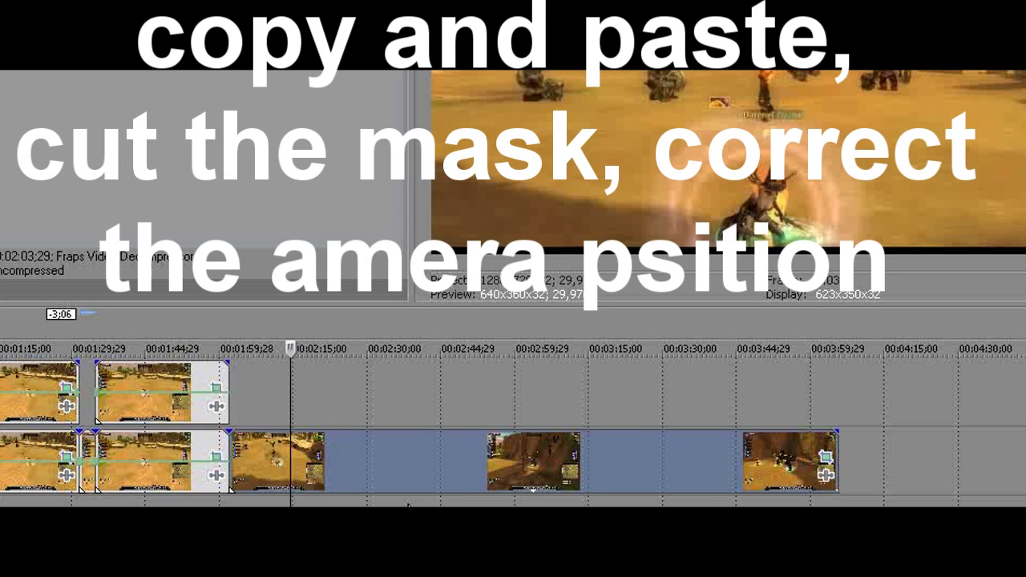
left_click(459, 463)
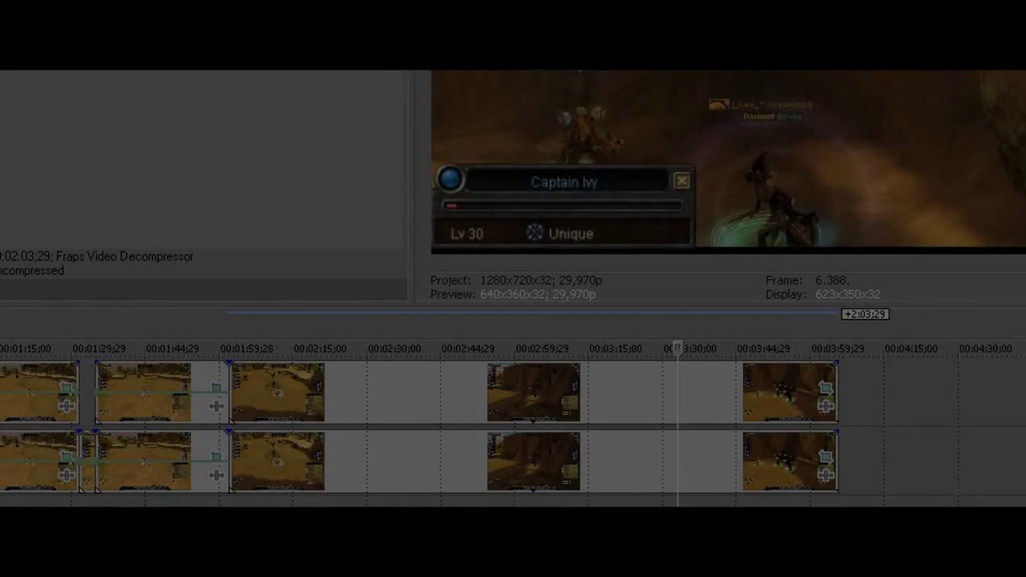
Step: Find the last frame before the boss-kill message, frame 7.166, and trim the end of the upper-track HP overlay to it
key("Right")
key("Right")
key("Right")
key("Right")
key("Right")
key("Right")
key("Right")
key("Right")
key("Right")
key("Right")
key("Right")
key("Right")
key("Right")
key("Right")
key("Right")
key("Right")
key("Right")
key("Right")
key("Right")
key("Right")
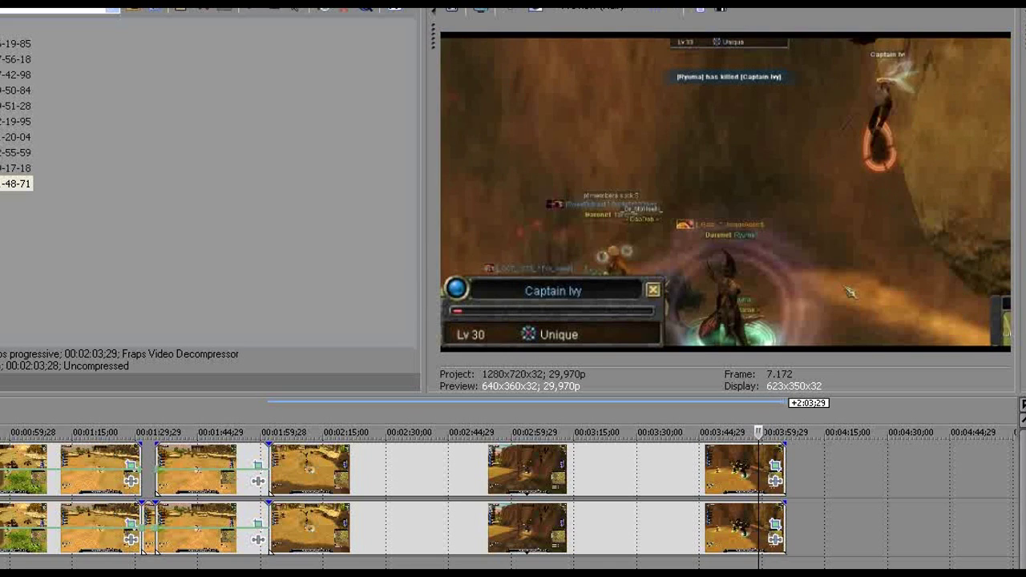
key("Left")
key("Left")
key("Left")
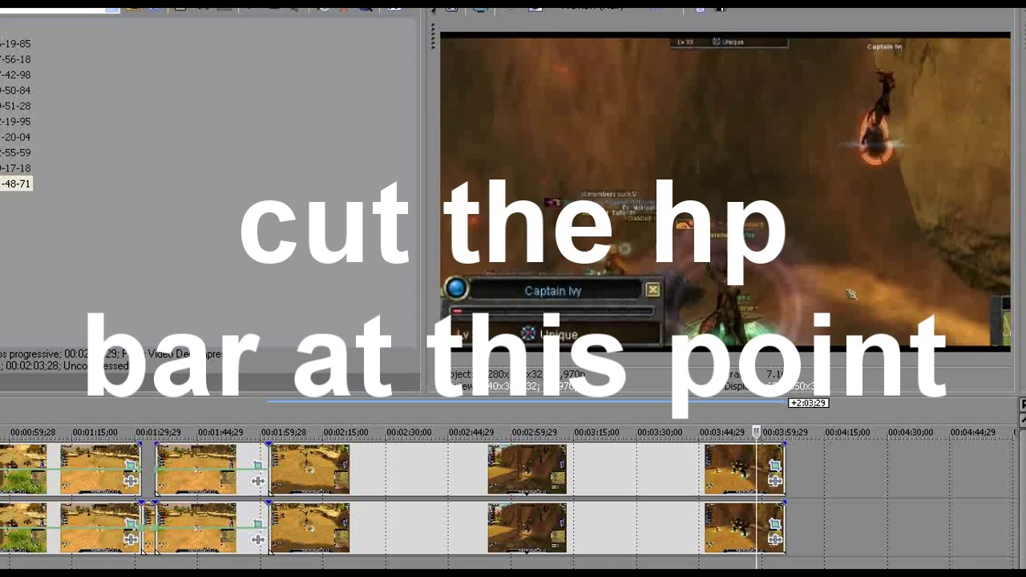
key("alt+Left")
key("alt+Left")
key("alt+Left")
key("alt+Right")
key("alt+Right")
key("alt+Right")
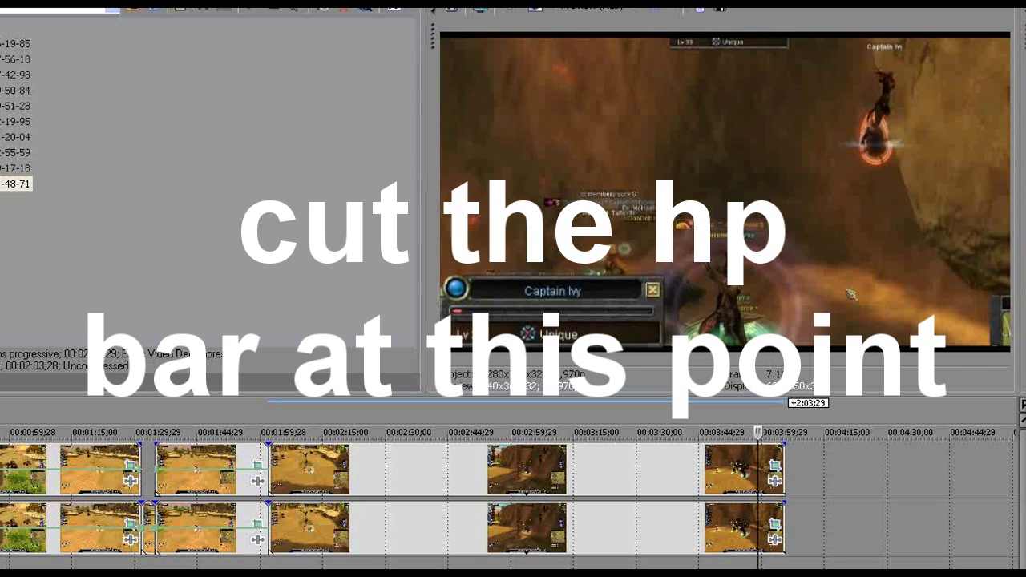
key("Right")
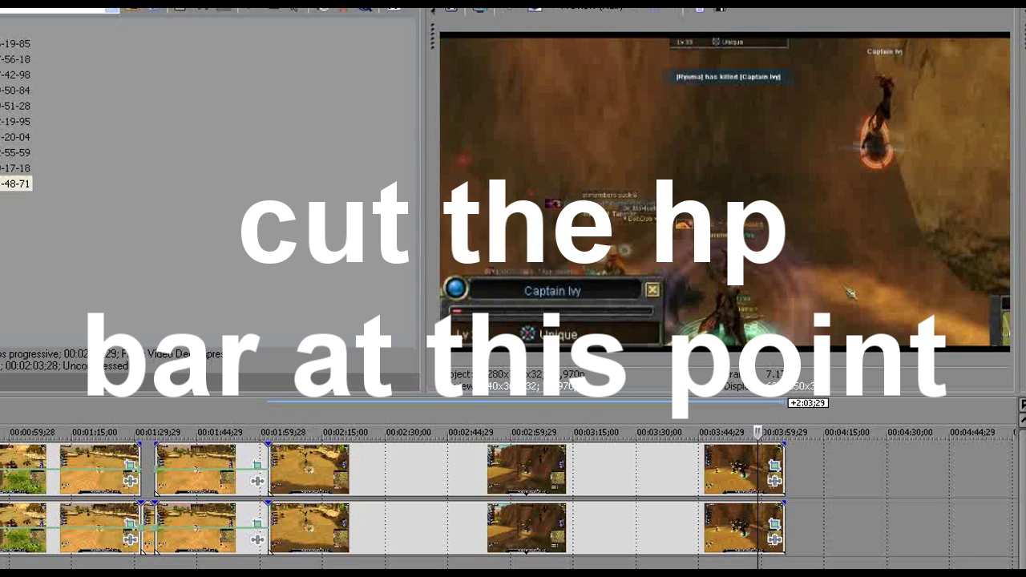
key("Left")
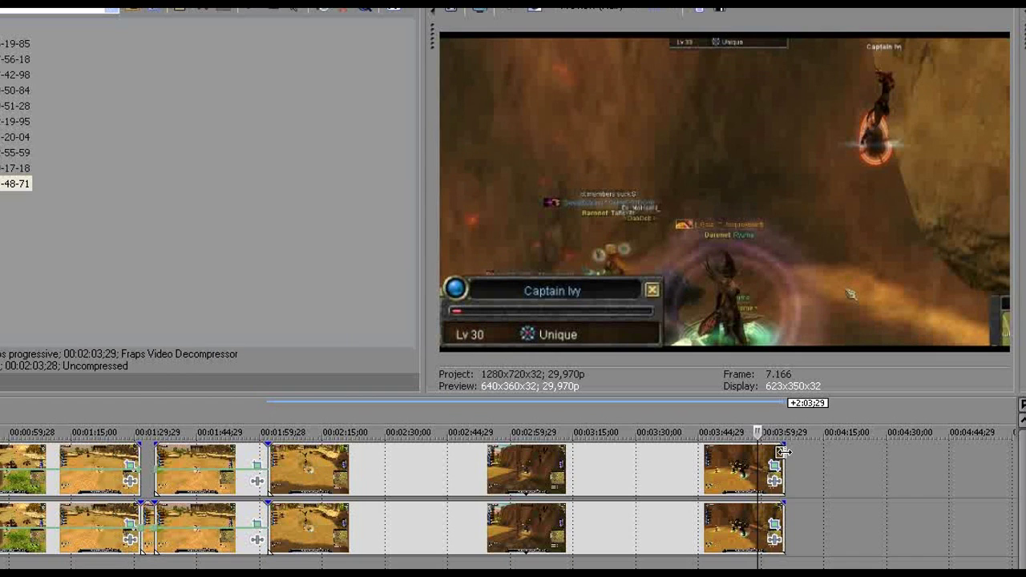
left_click_drag(783, 452, 758, 450)
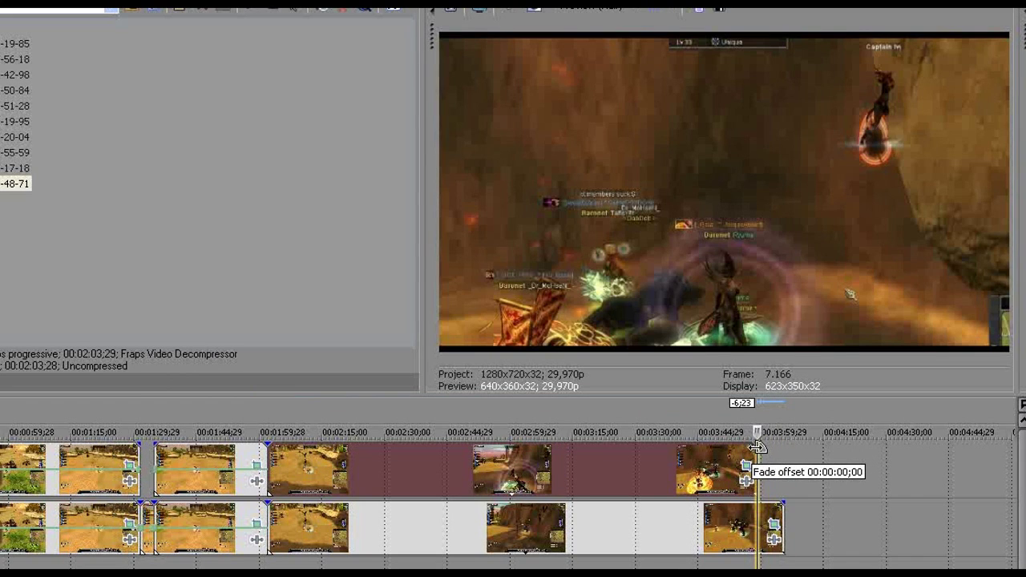
left_click_drag(757, 447, 755, 450)
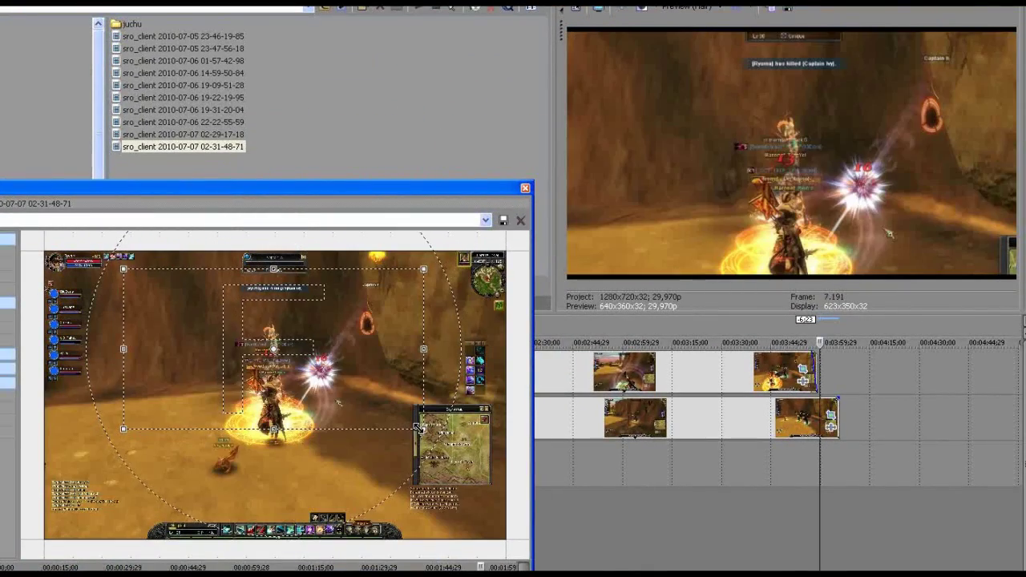
Step: Shrink the crop frame in Event Pan/Crop to a narrow strip tightly around the boss-kill message
left_click_drag(423, 430, 306, 287)
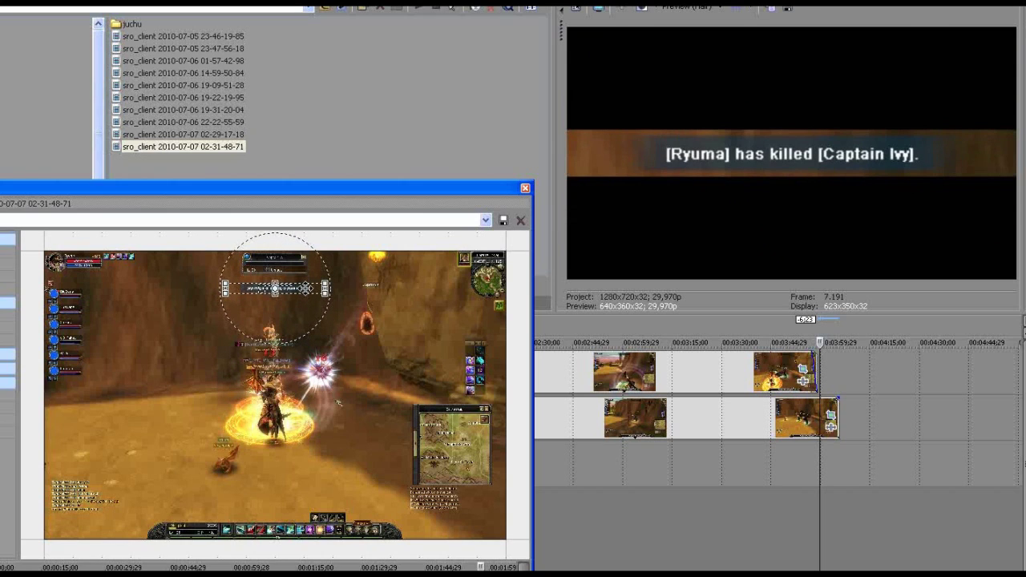